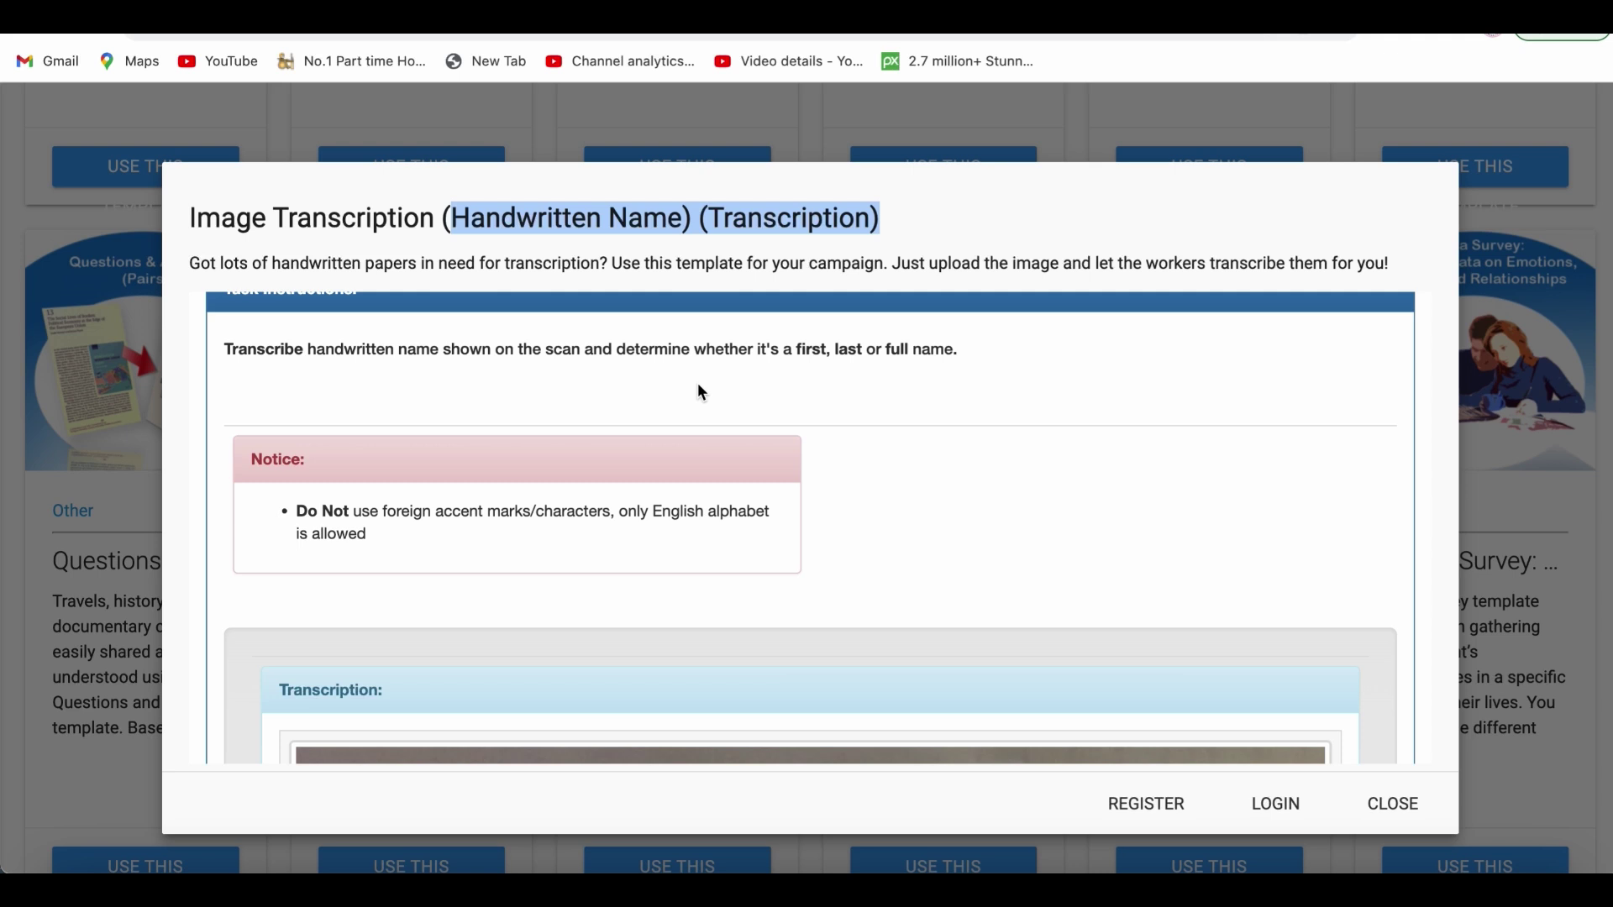
Read the alphabet notice in the template preview and enter the sample image's handwritten first name in capitals as the transcription.
scroll(697, 388, down, 2)
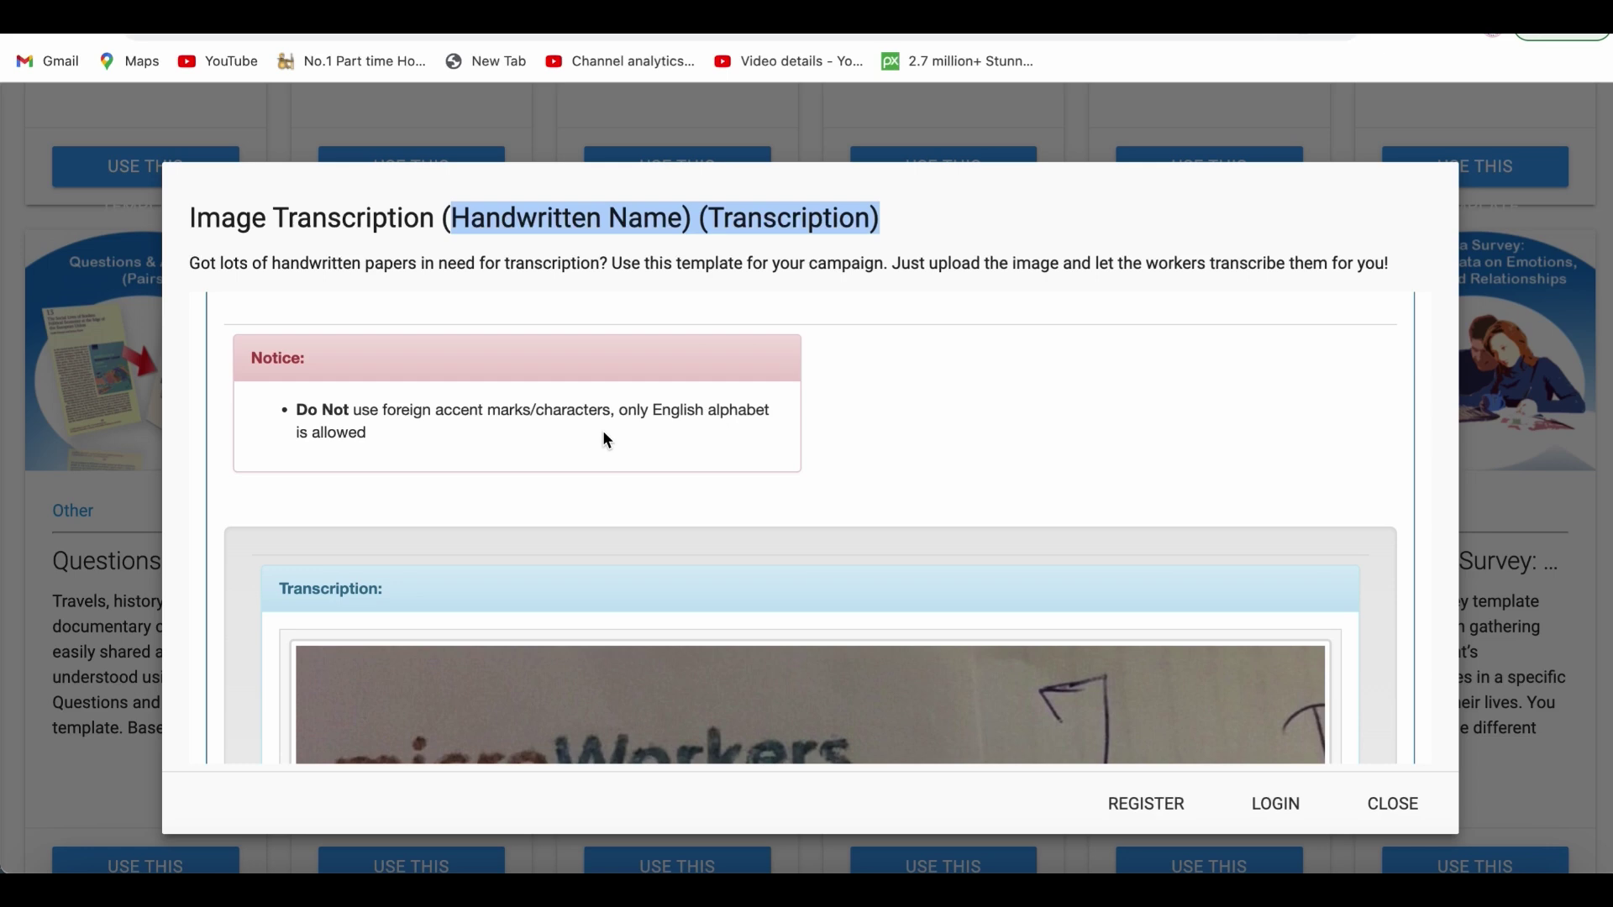
drag(619, 410, 719, 435)
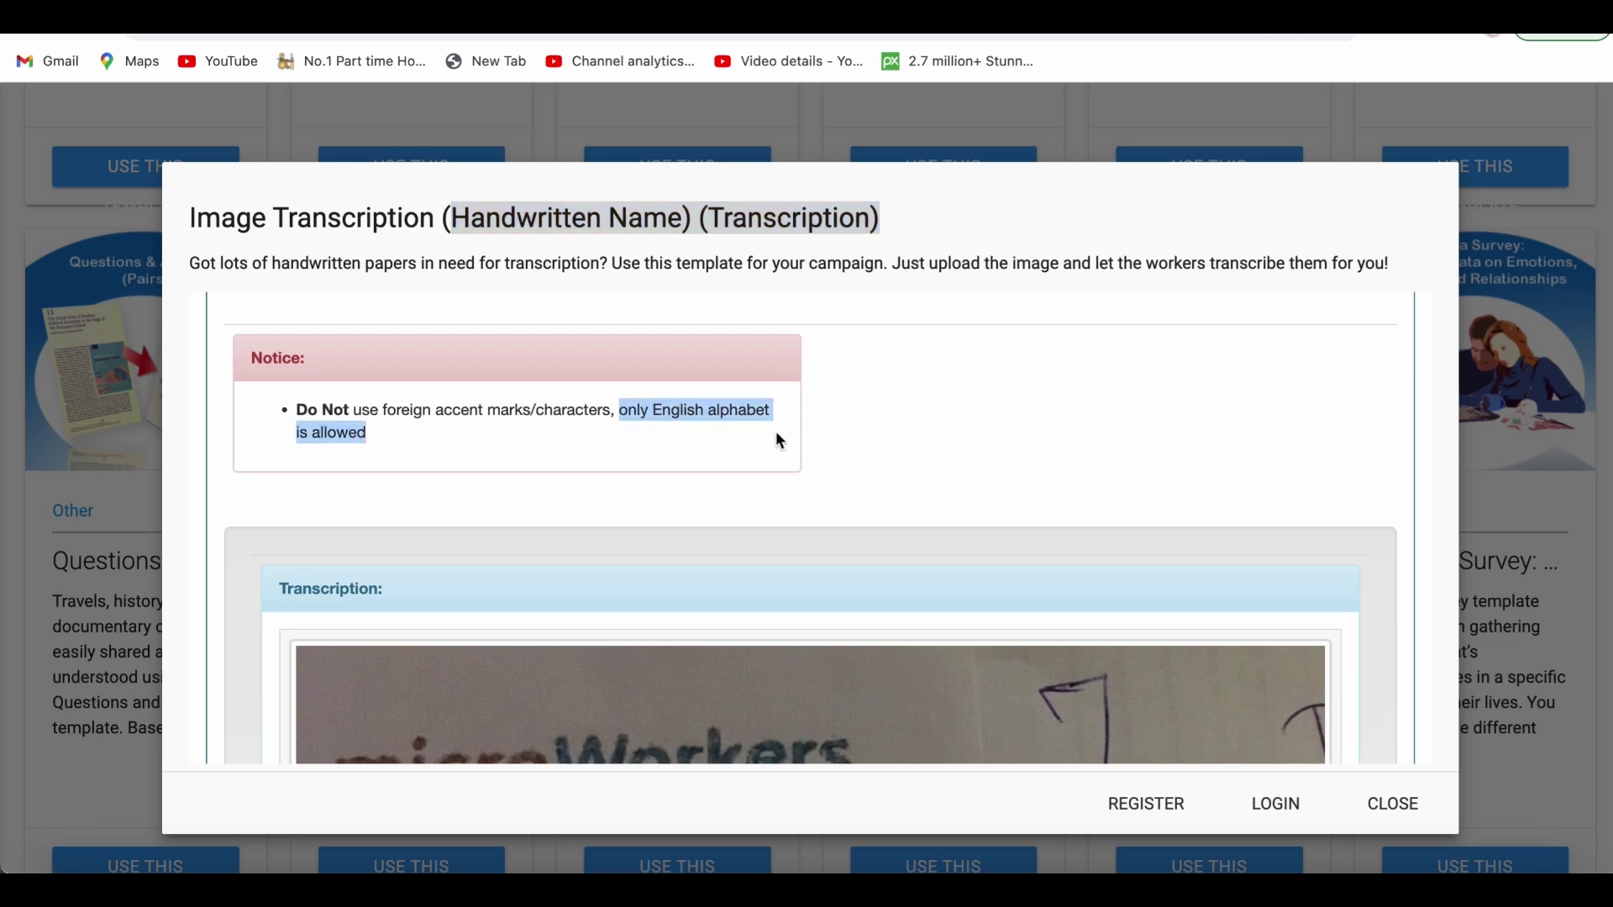
scroll(775, 433, down, 3)
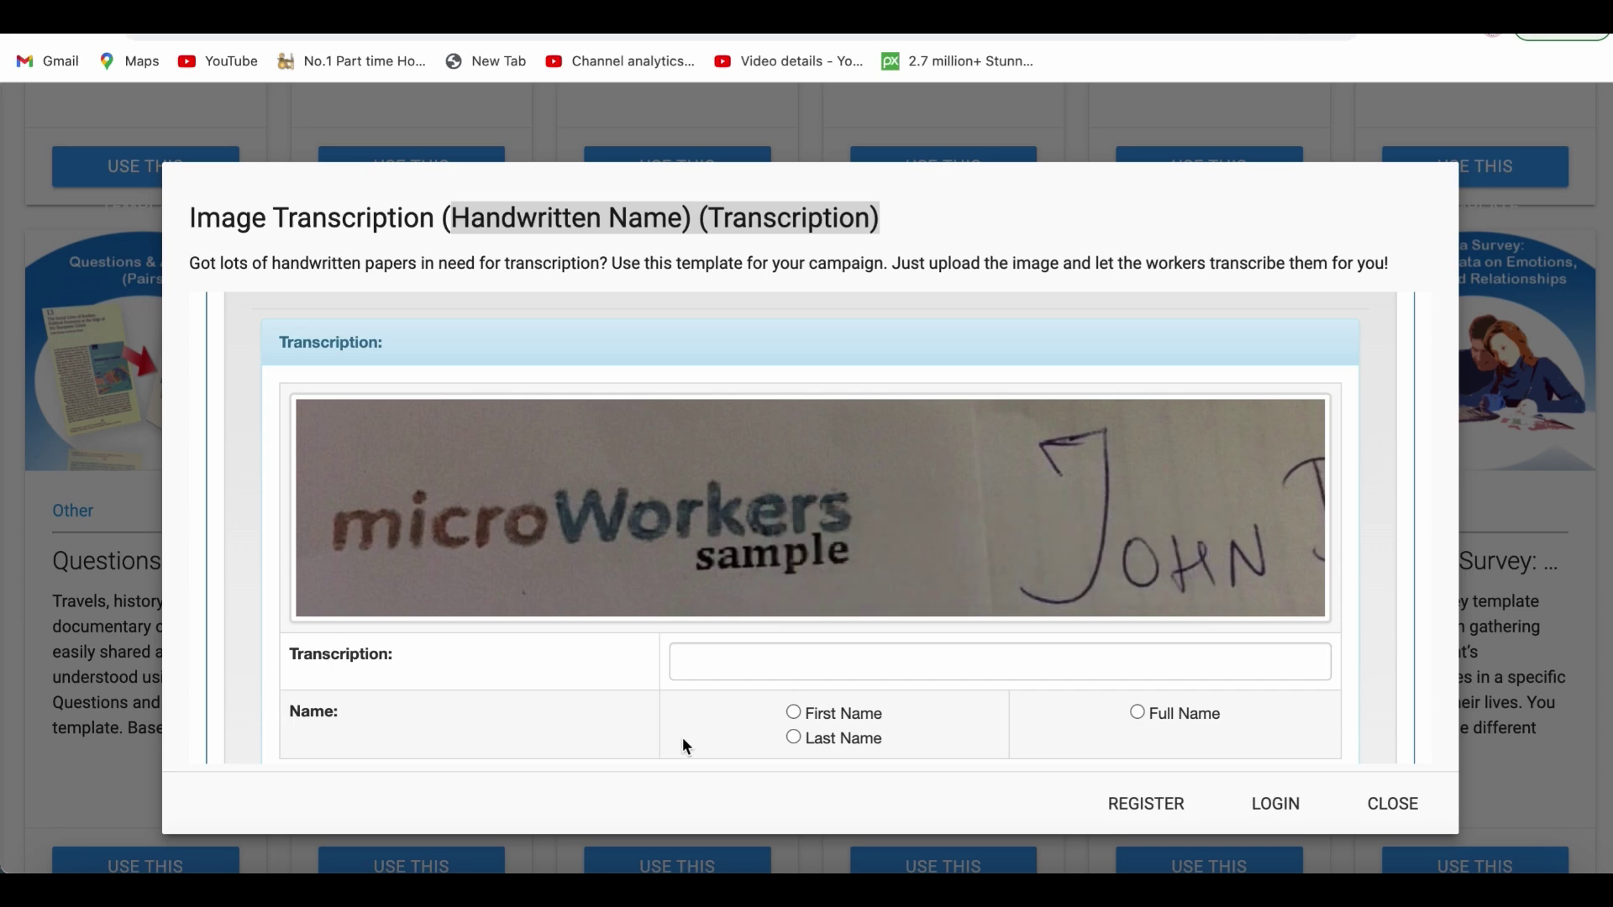
click(718, 653)
text(Joh)
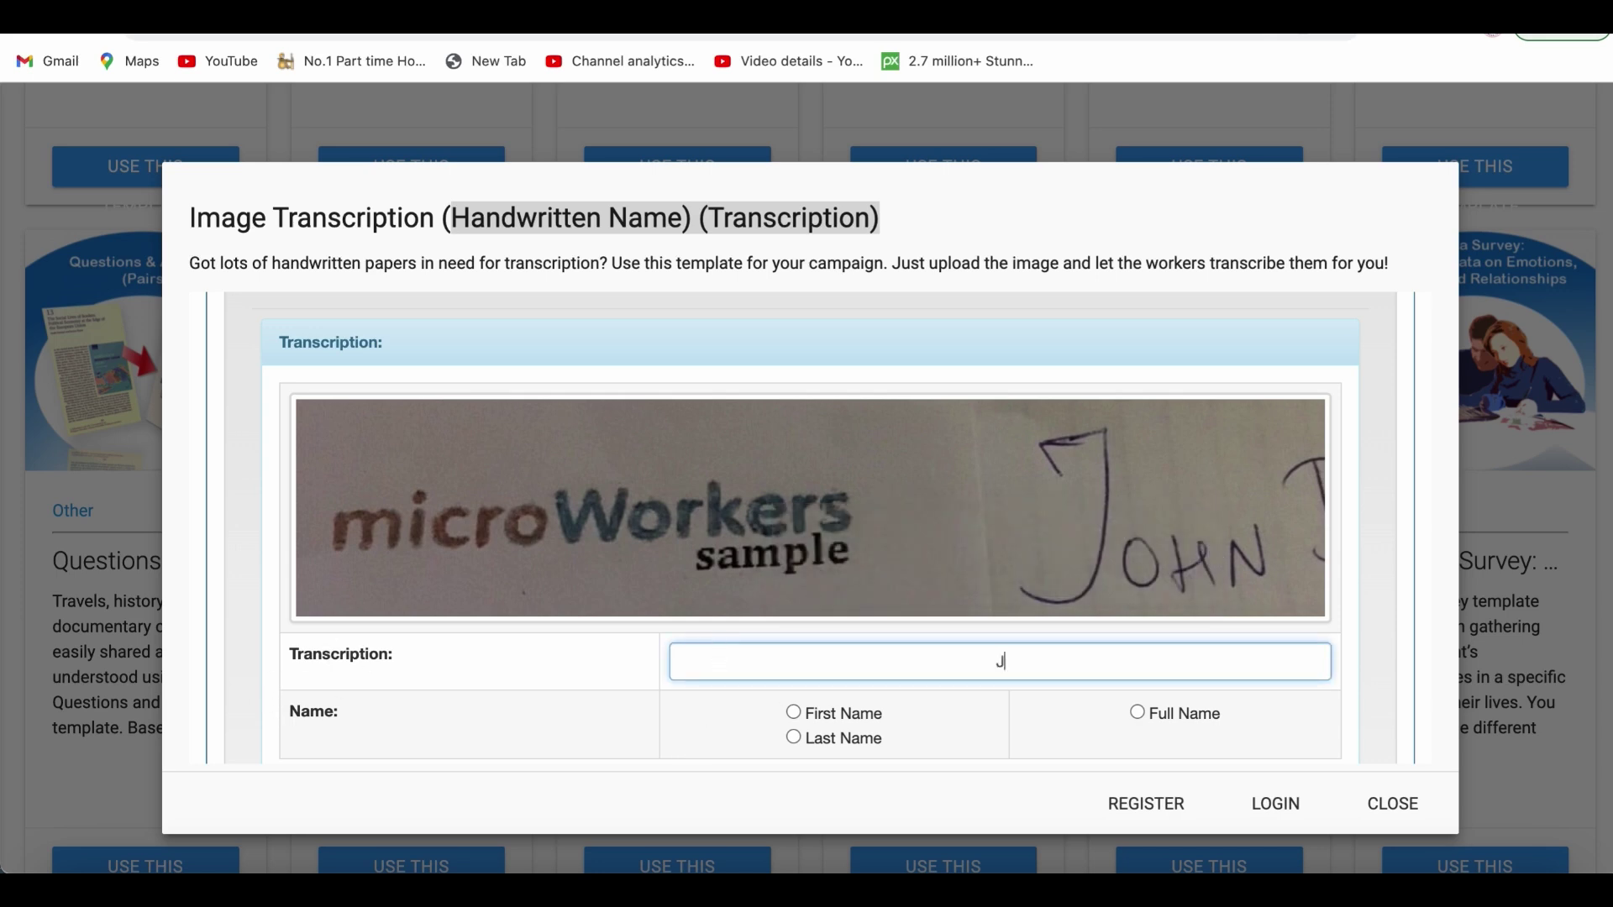
key(BackSpace)
key(BackSpace)
text(OHN)
scroll(845, 527, down, 2)
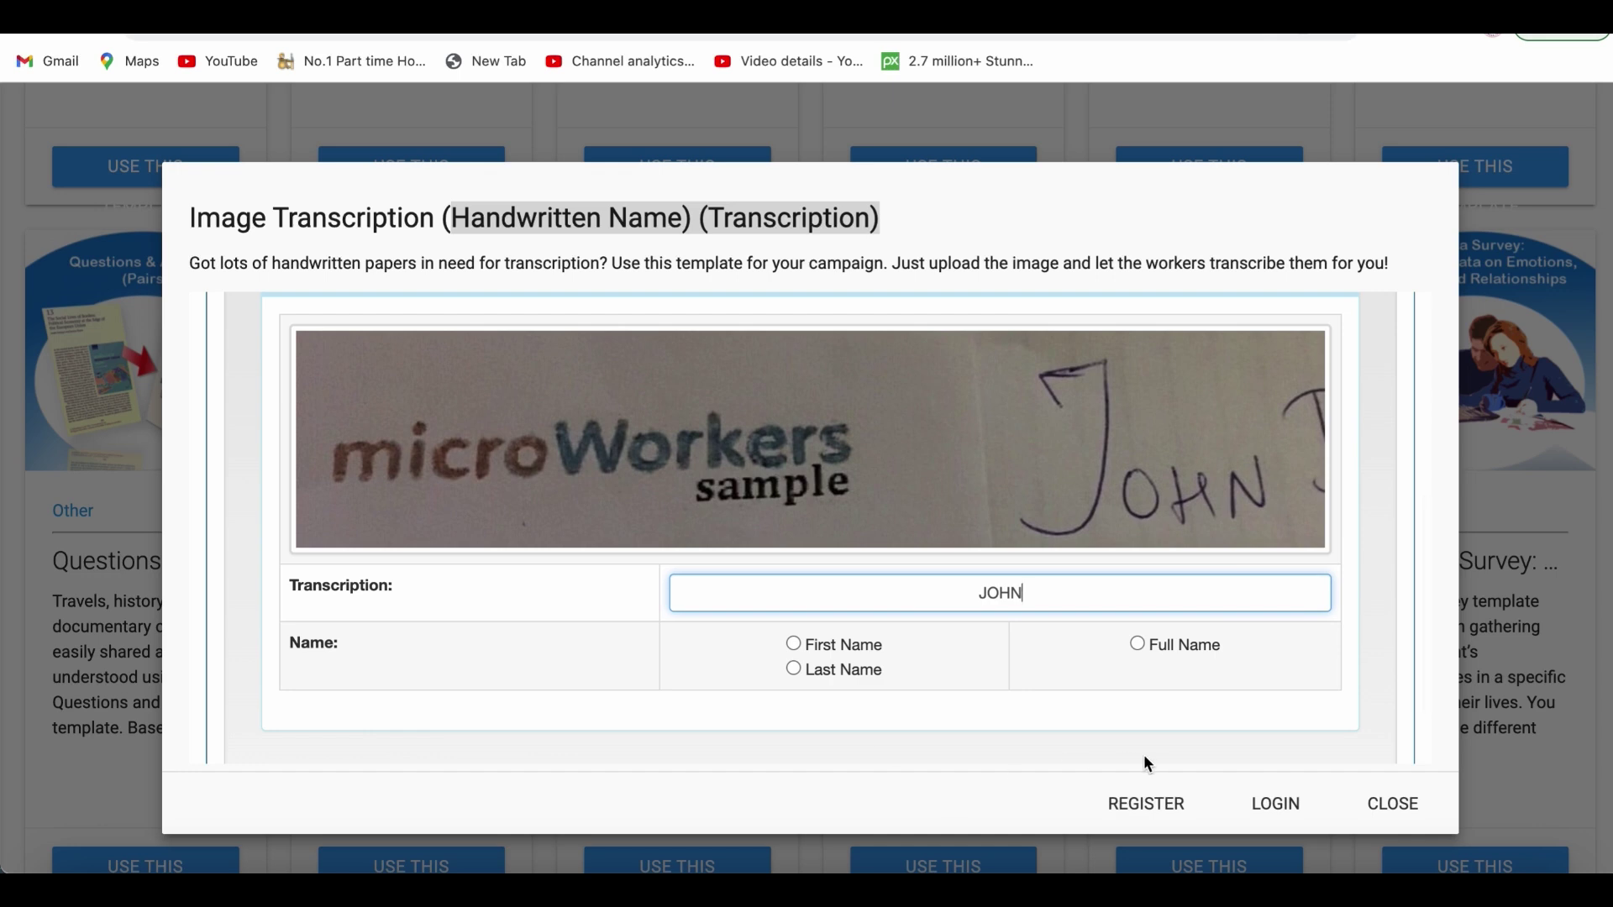
Recheck the task instructions and classify the transcribed name as First Name.
scroll(1039, 529, up, 6)
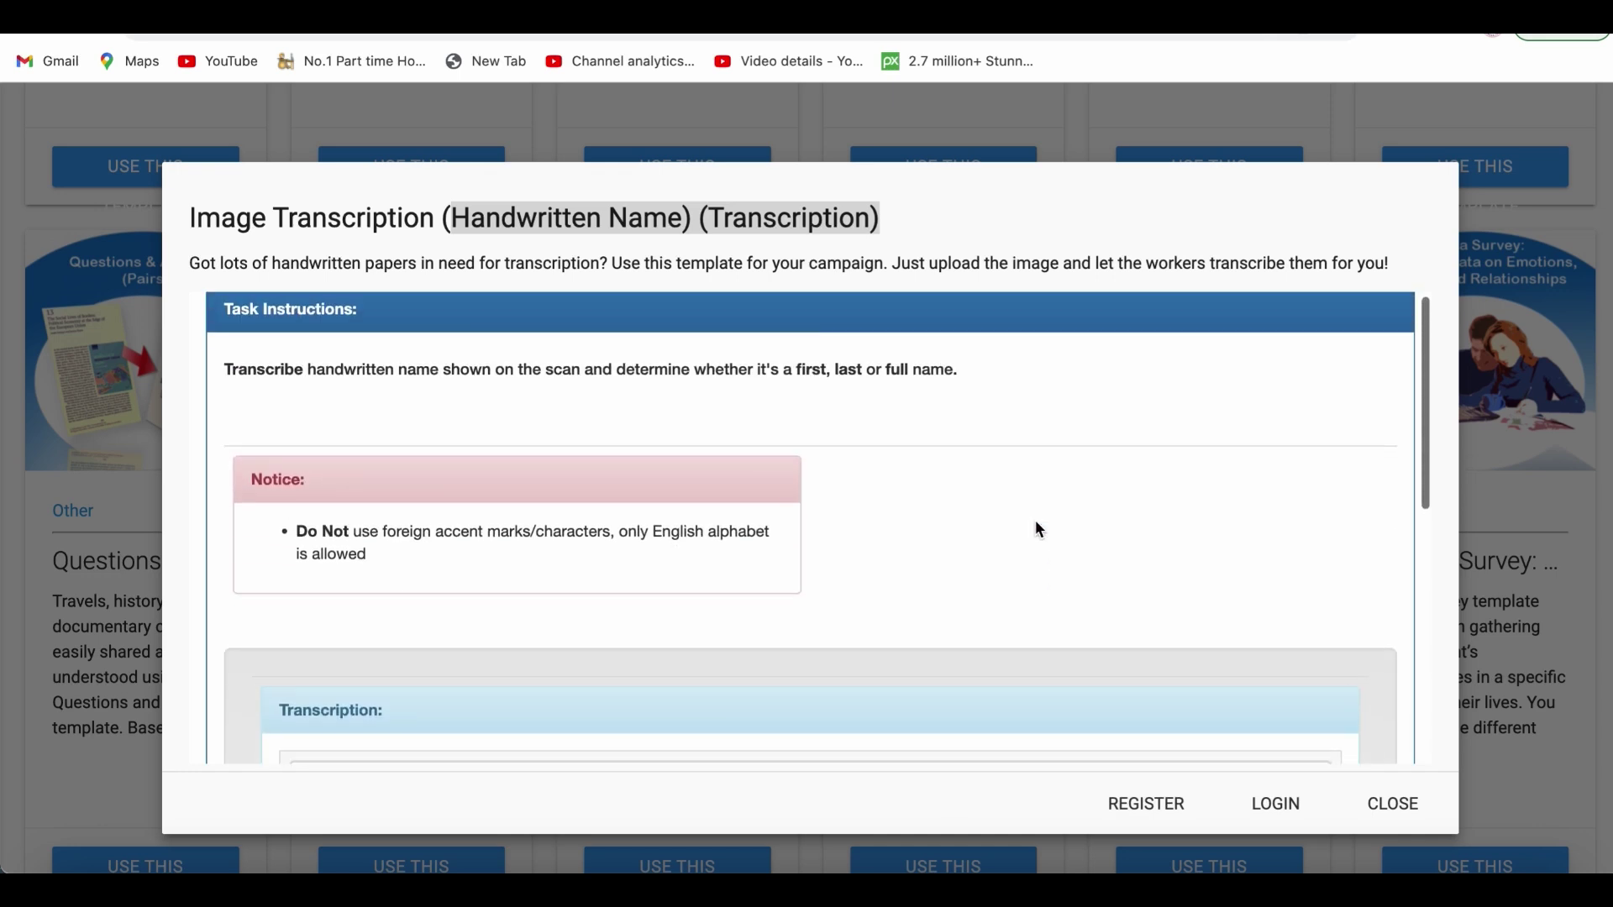
scroll(1040, 529, down, 4)
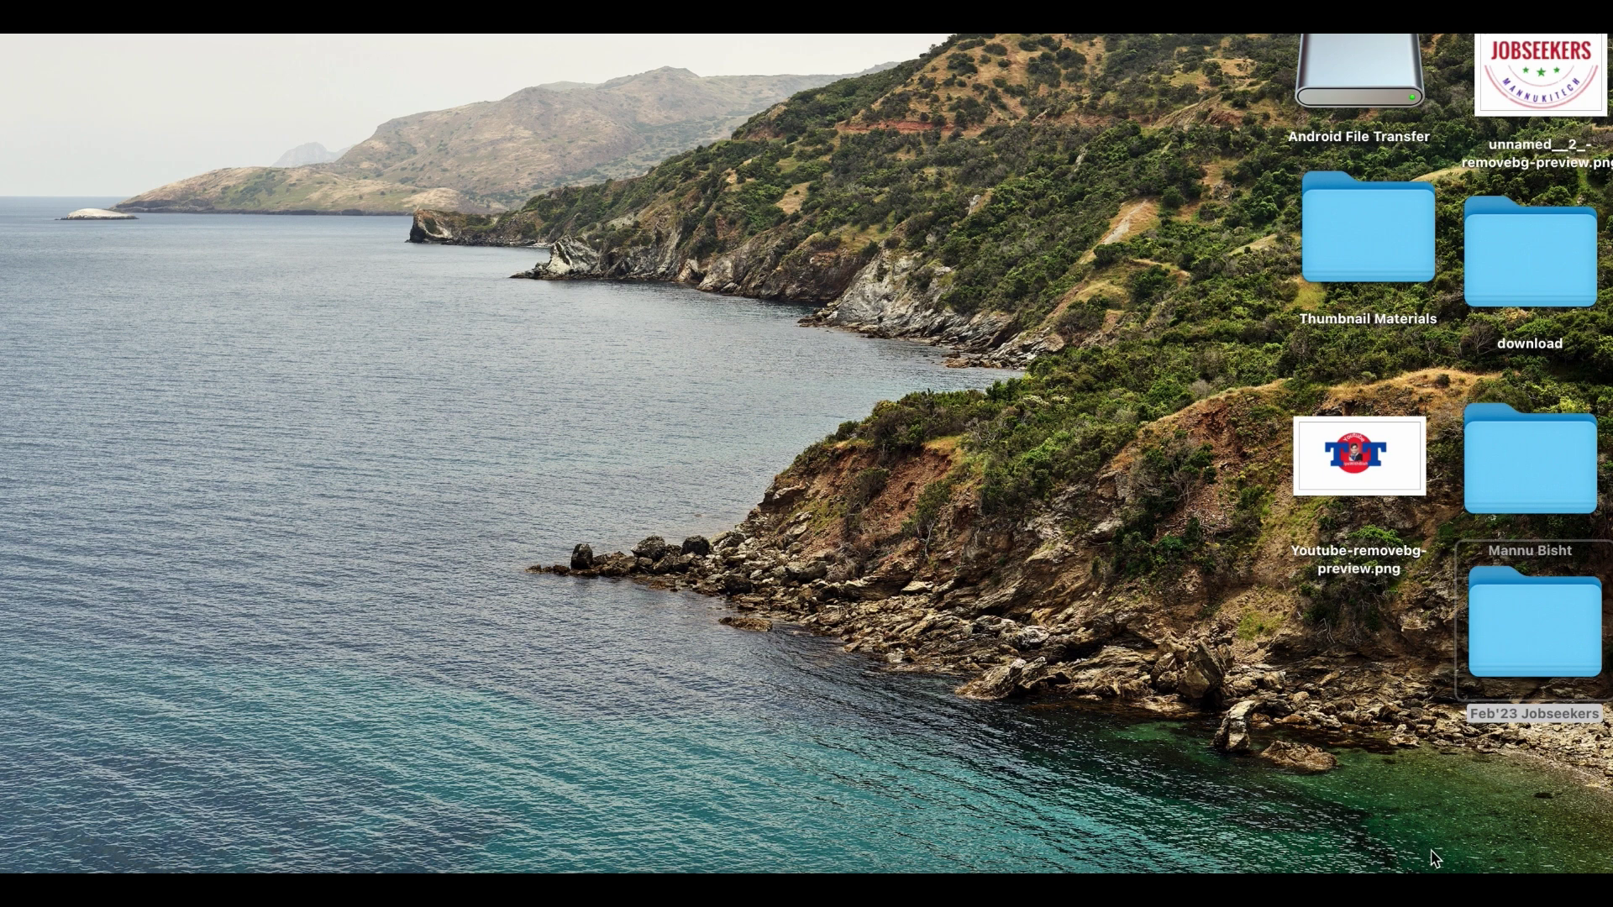
click(1460, 870)
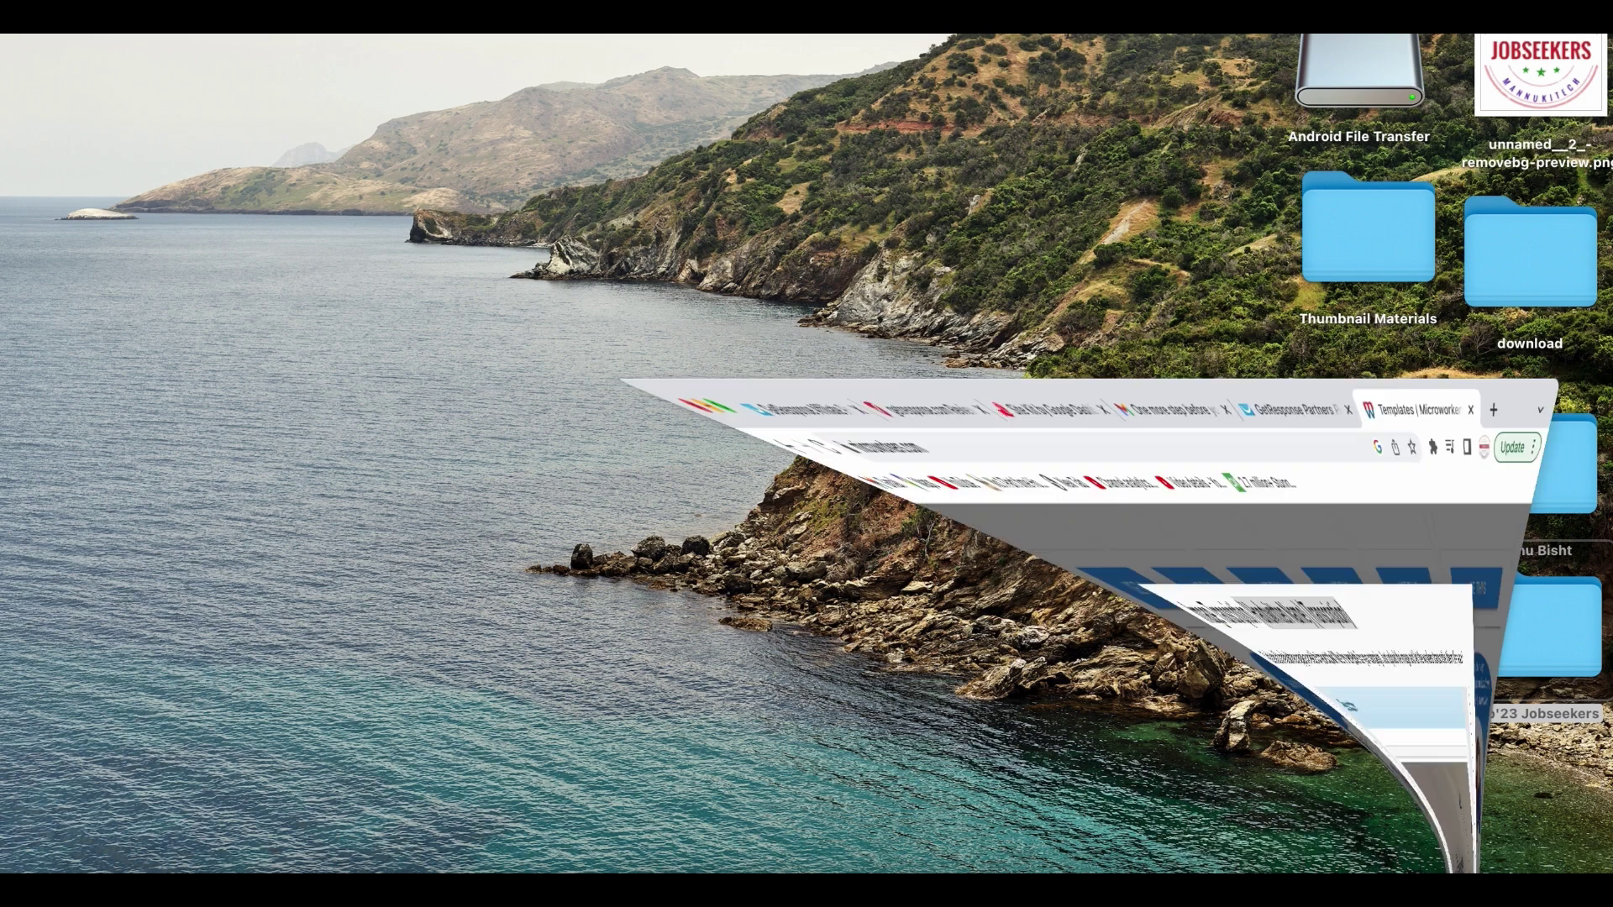
click(973, 587)
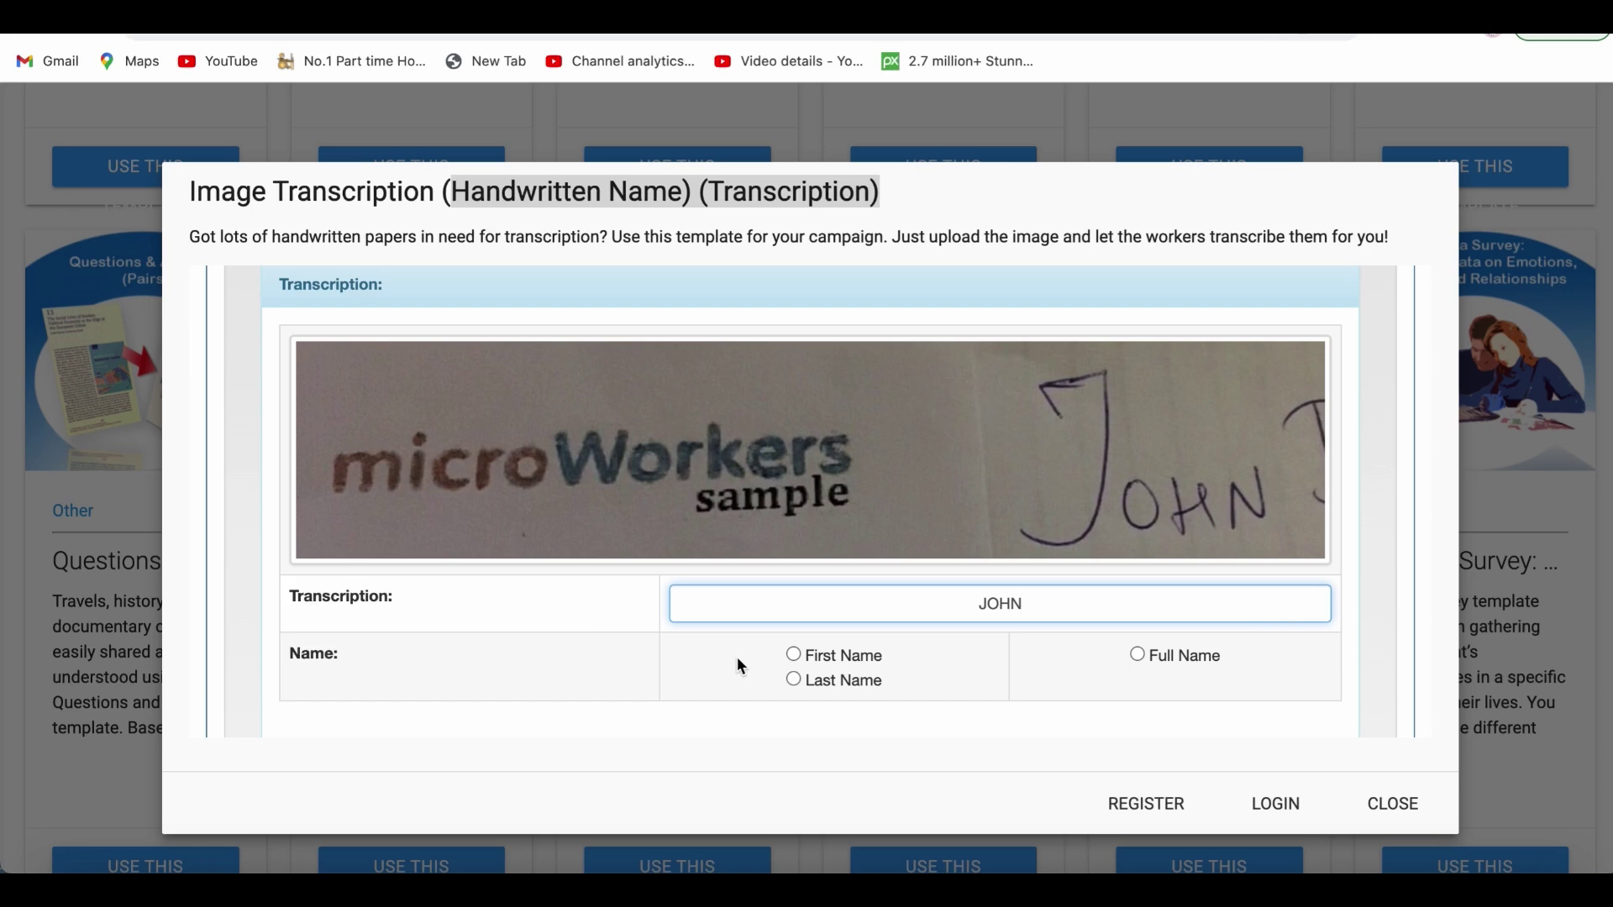
click(794, 656)
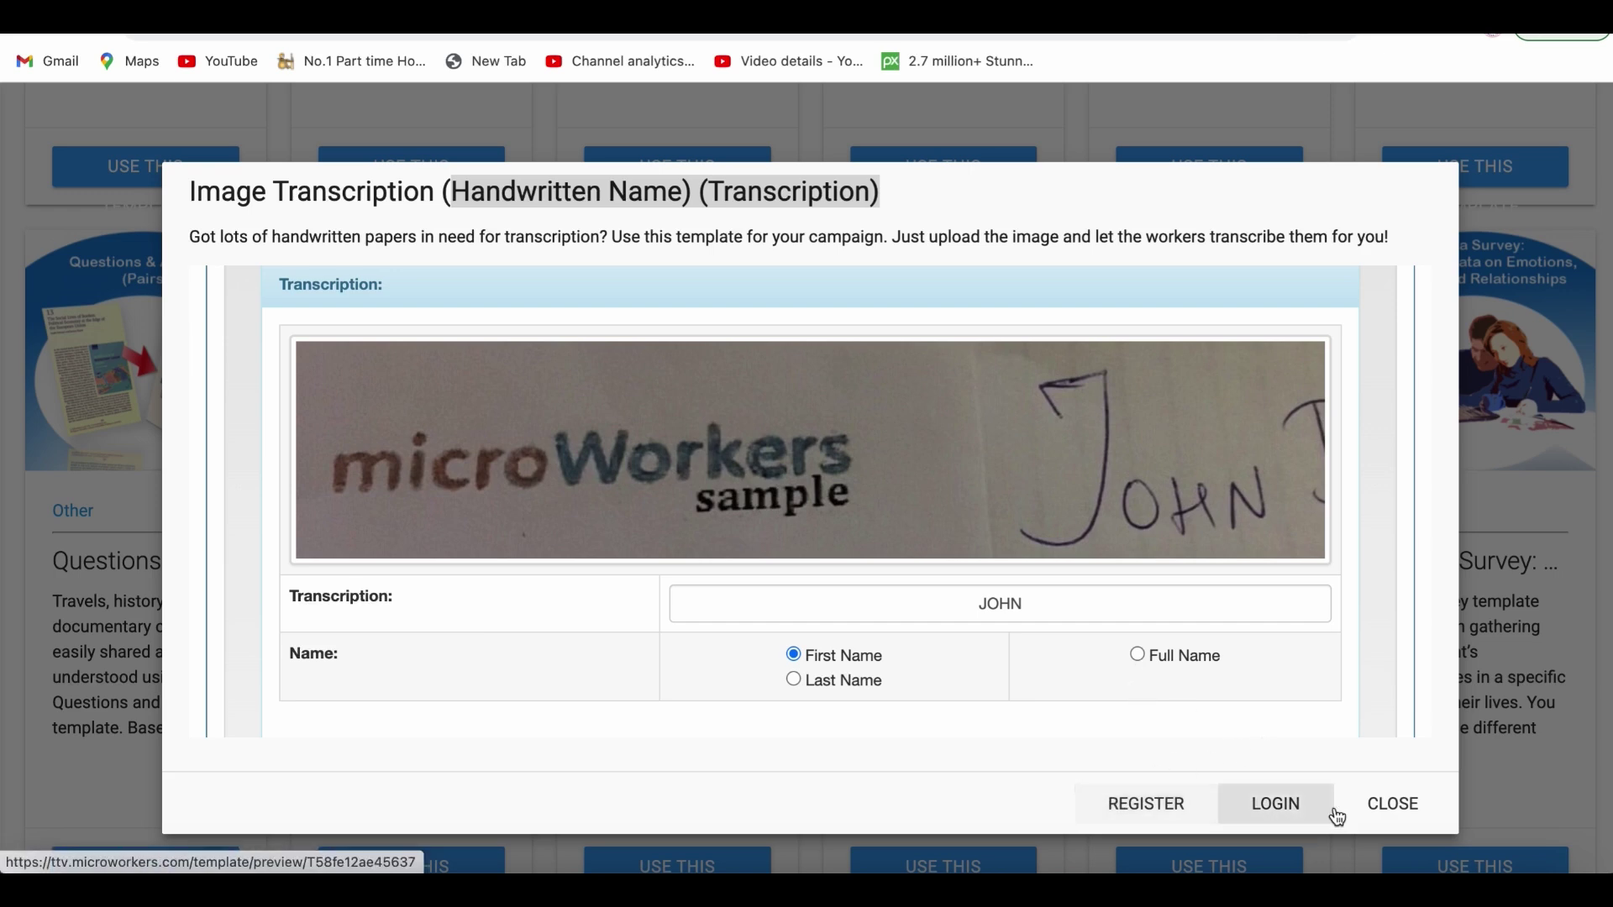
Open the Microworkers registration form and review its account, mailing address and subscription fields.
scroll(1368, 653, down, 2)
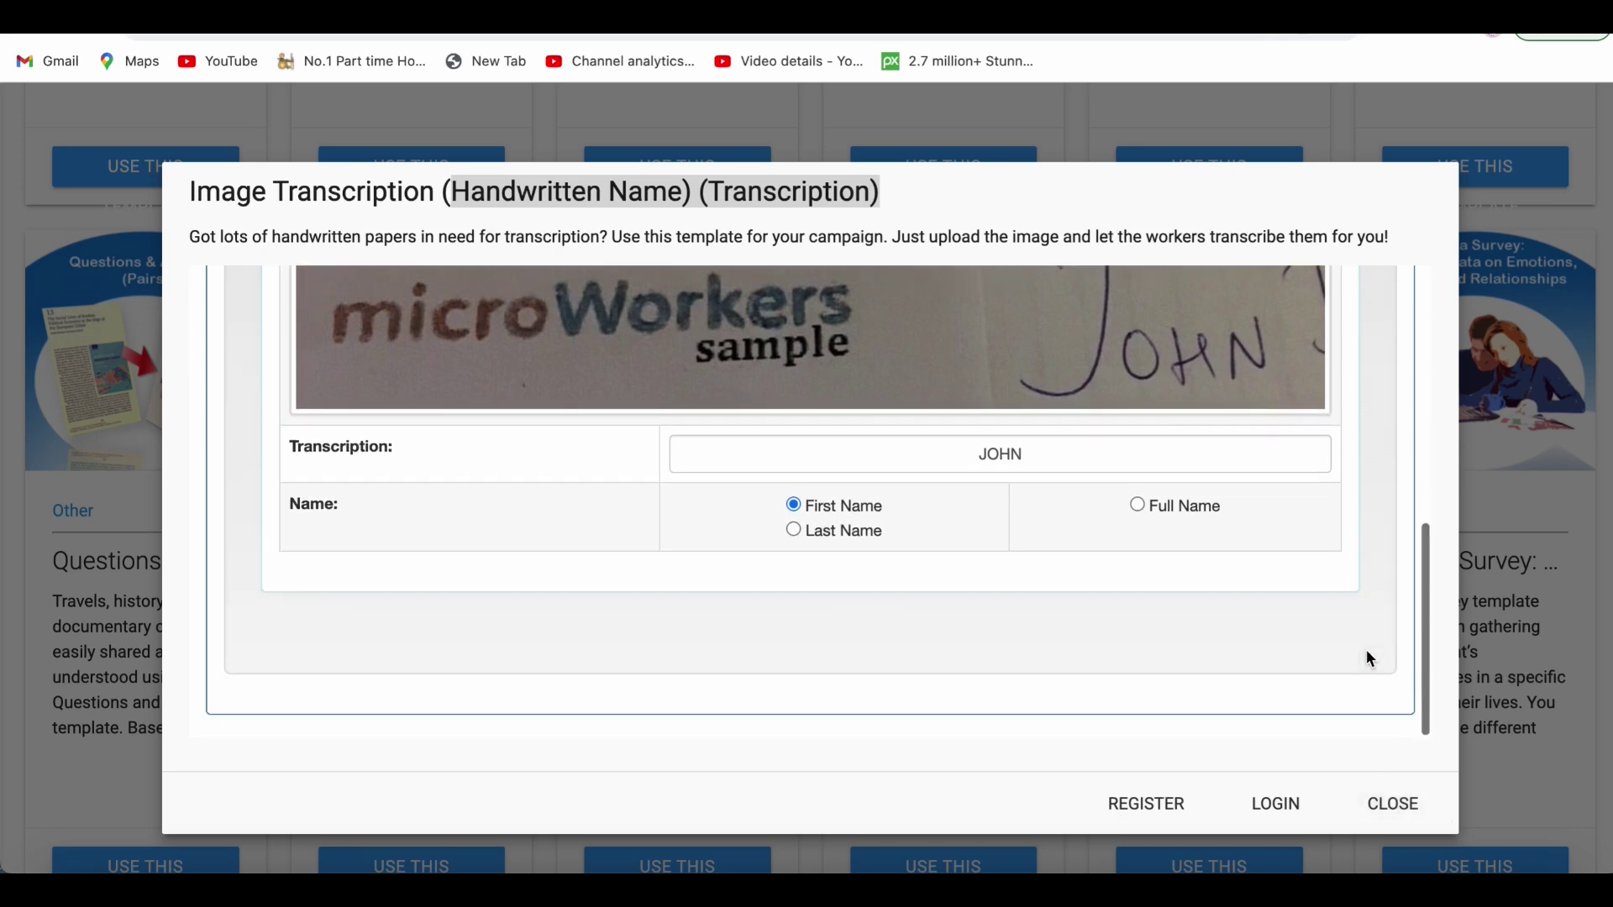
click(1148, 808)
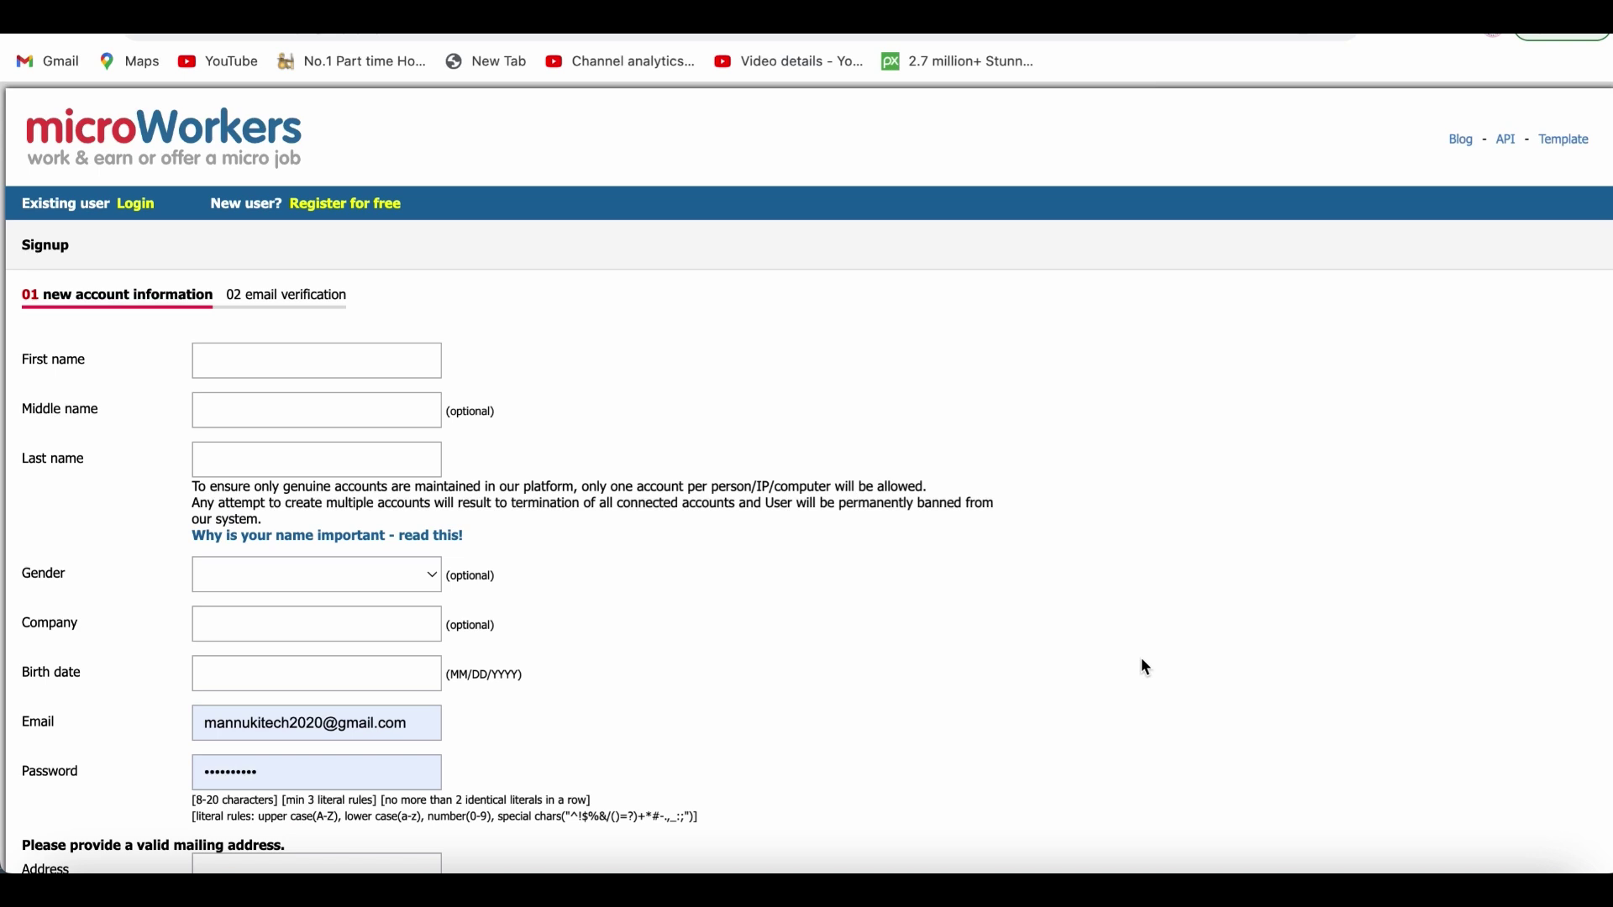
scroll(1141, 659, down, 3)
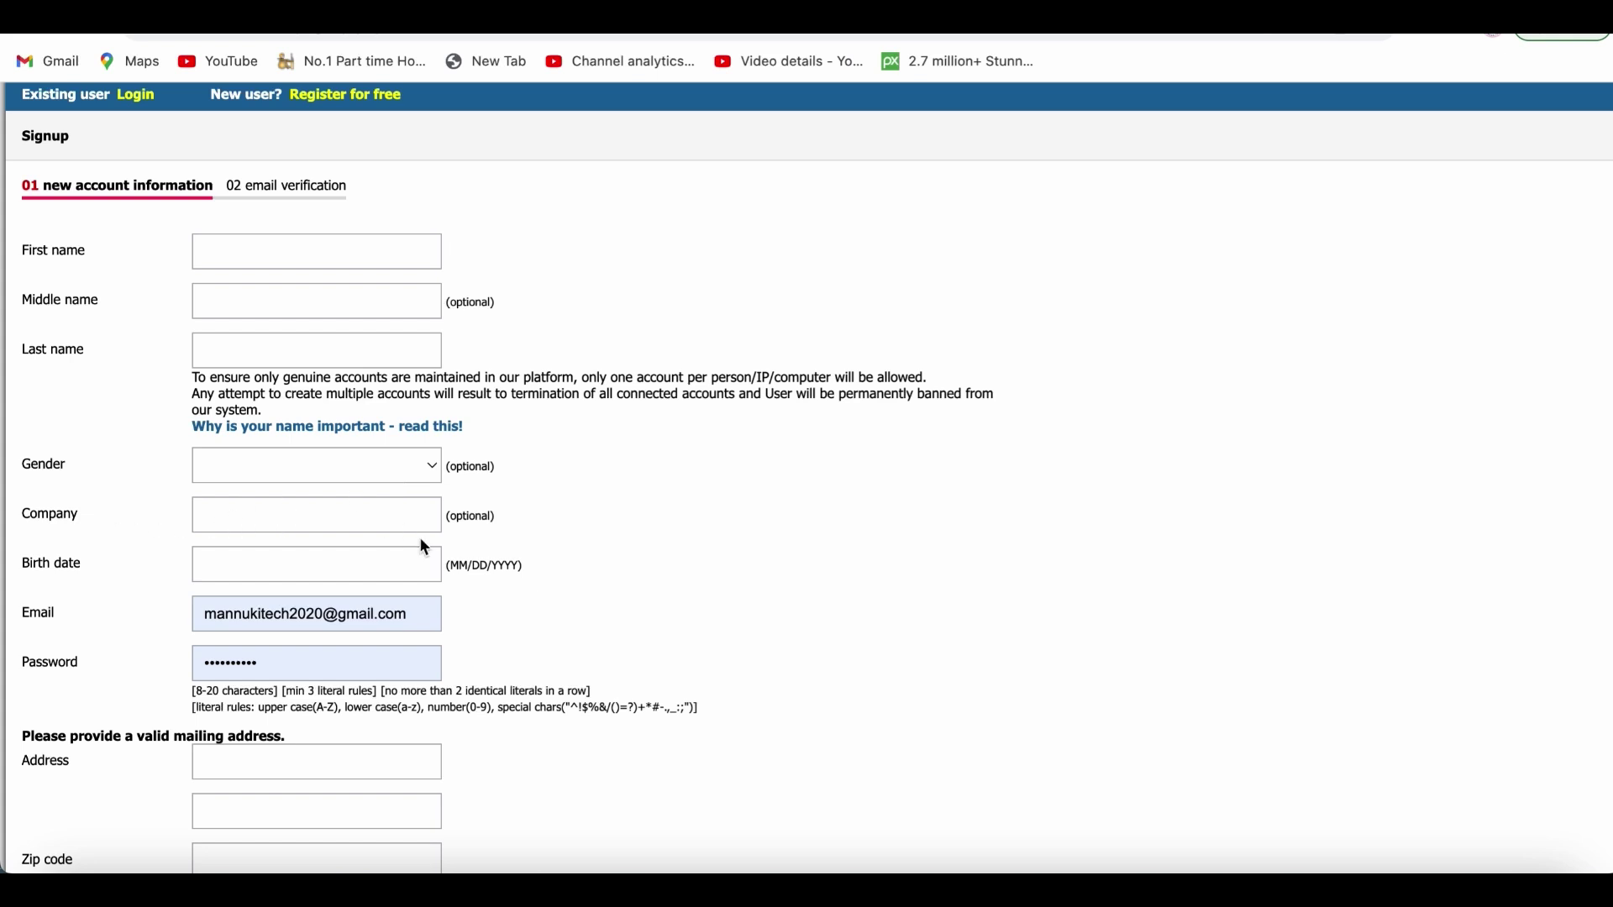
scroll(420, 542, down, 1)
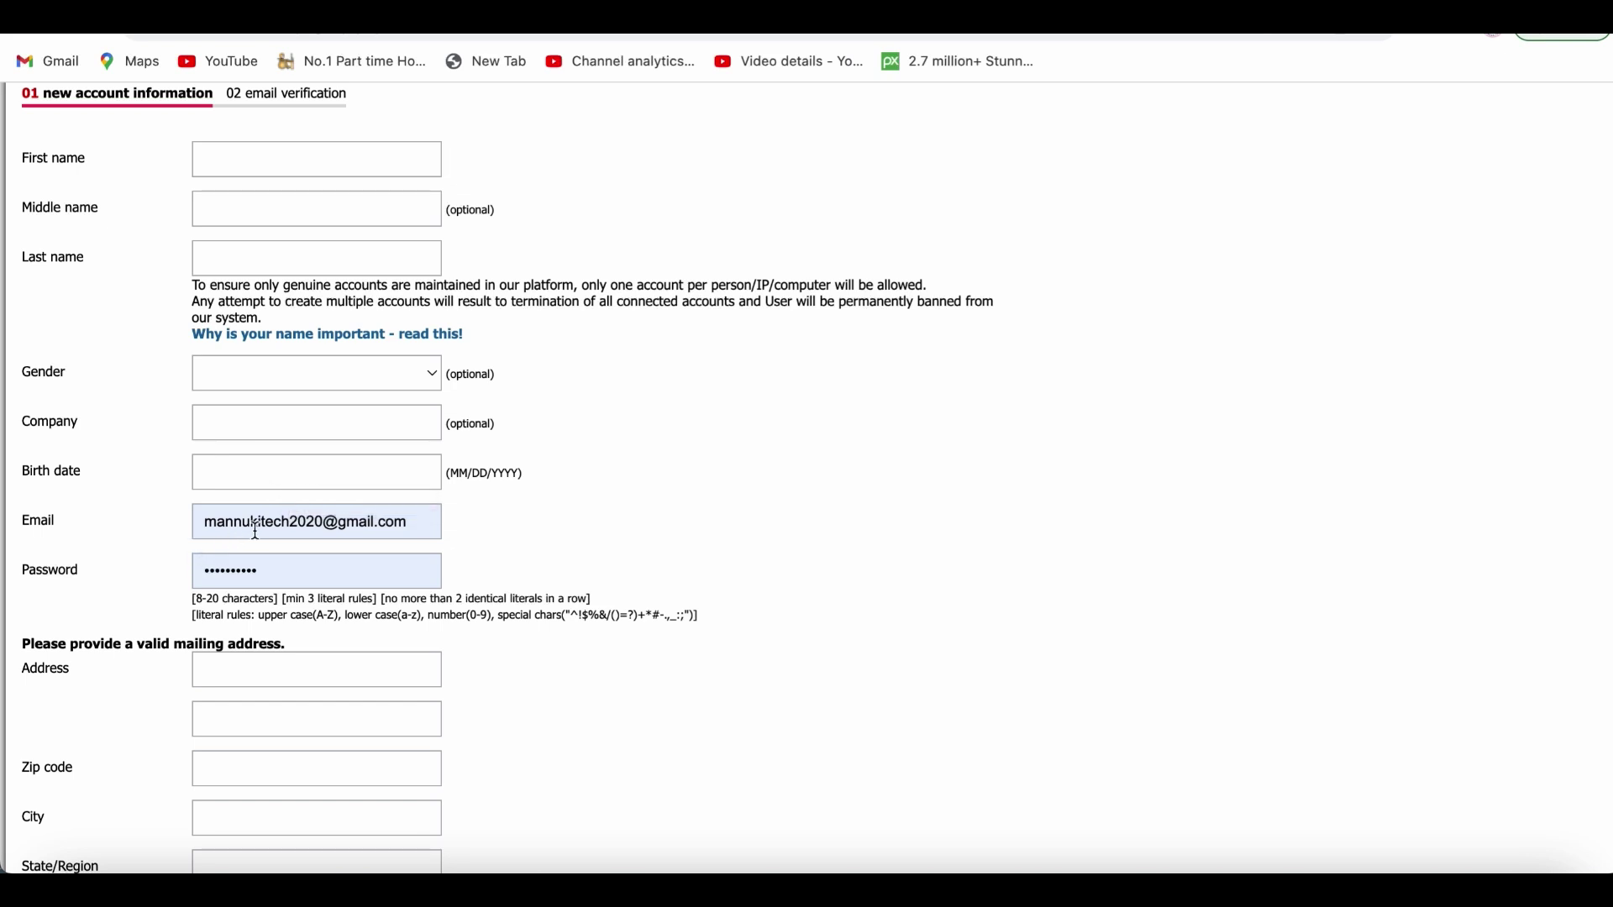
scroll(355, 664, down, 5)
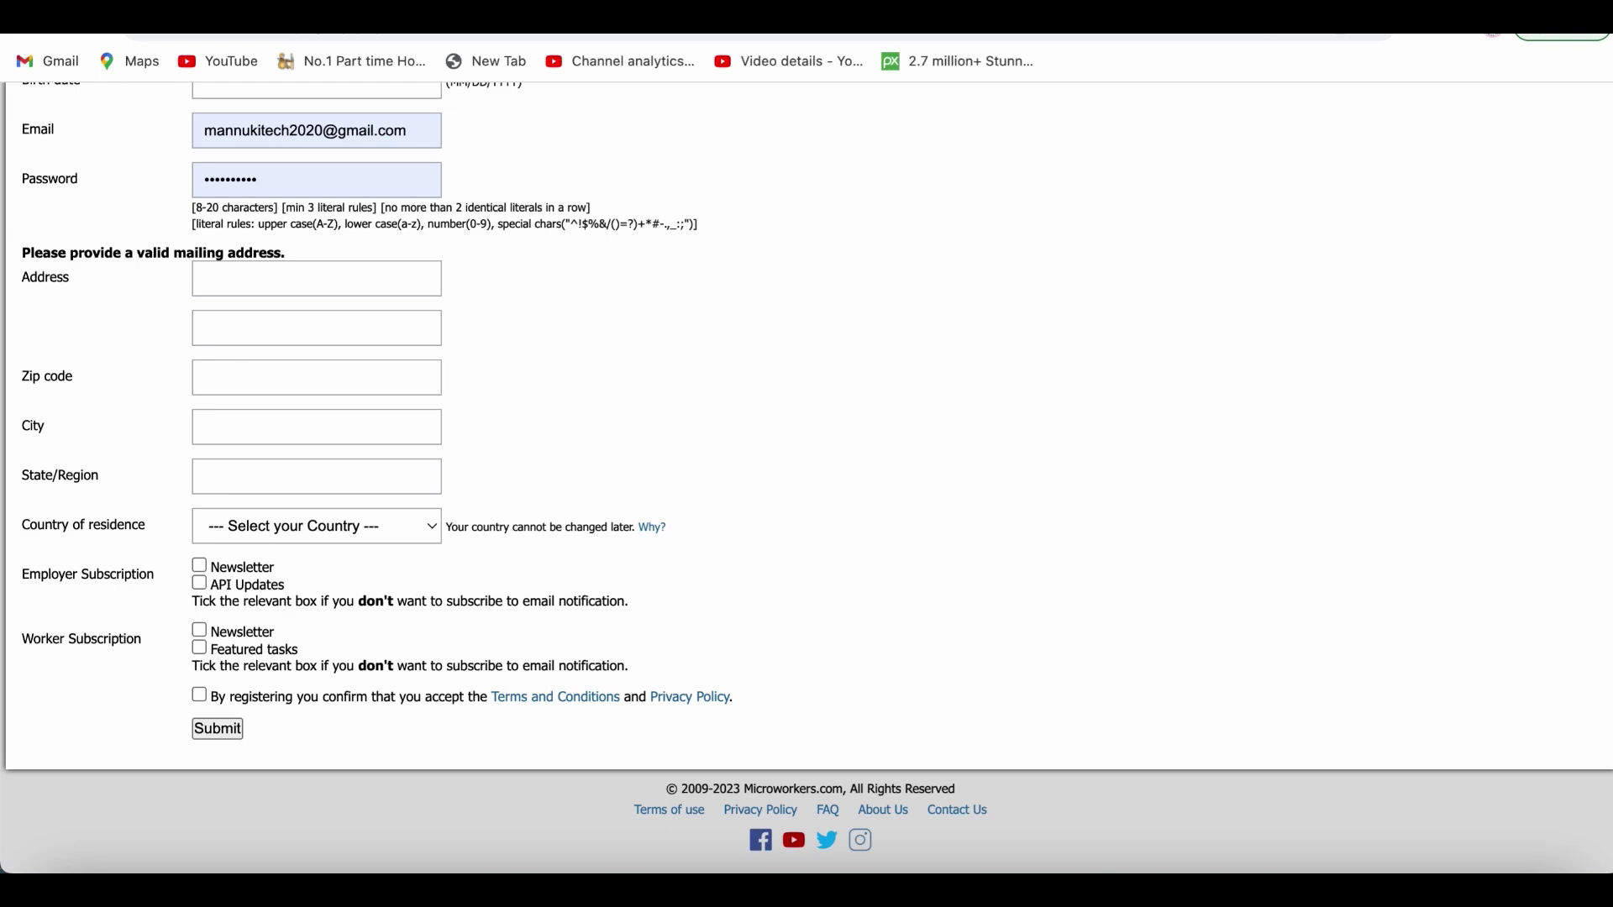
Search Google for "kalkaji delhi pincode" in a new browser tab.
key(ctrl+t)
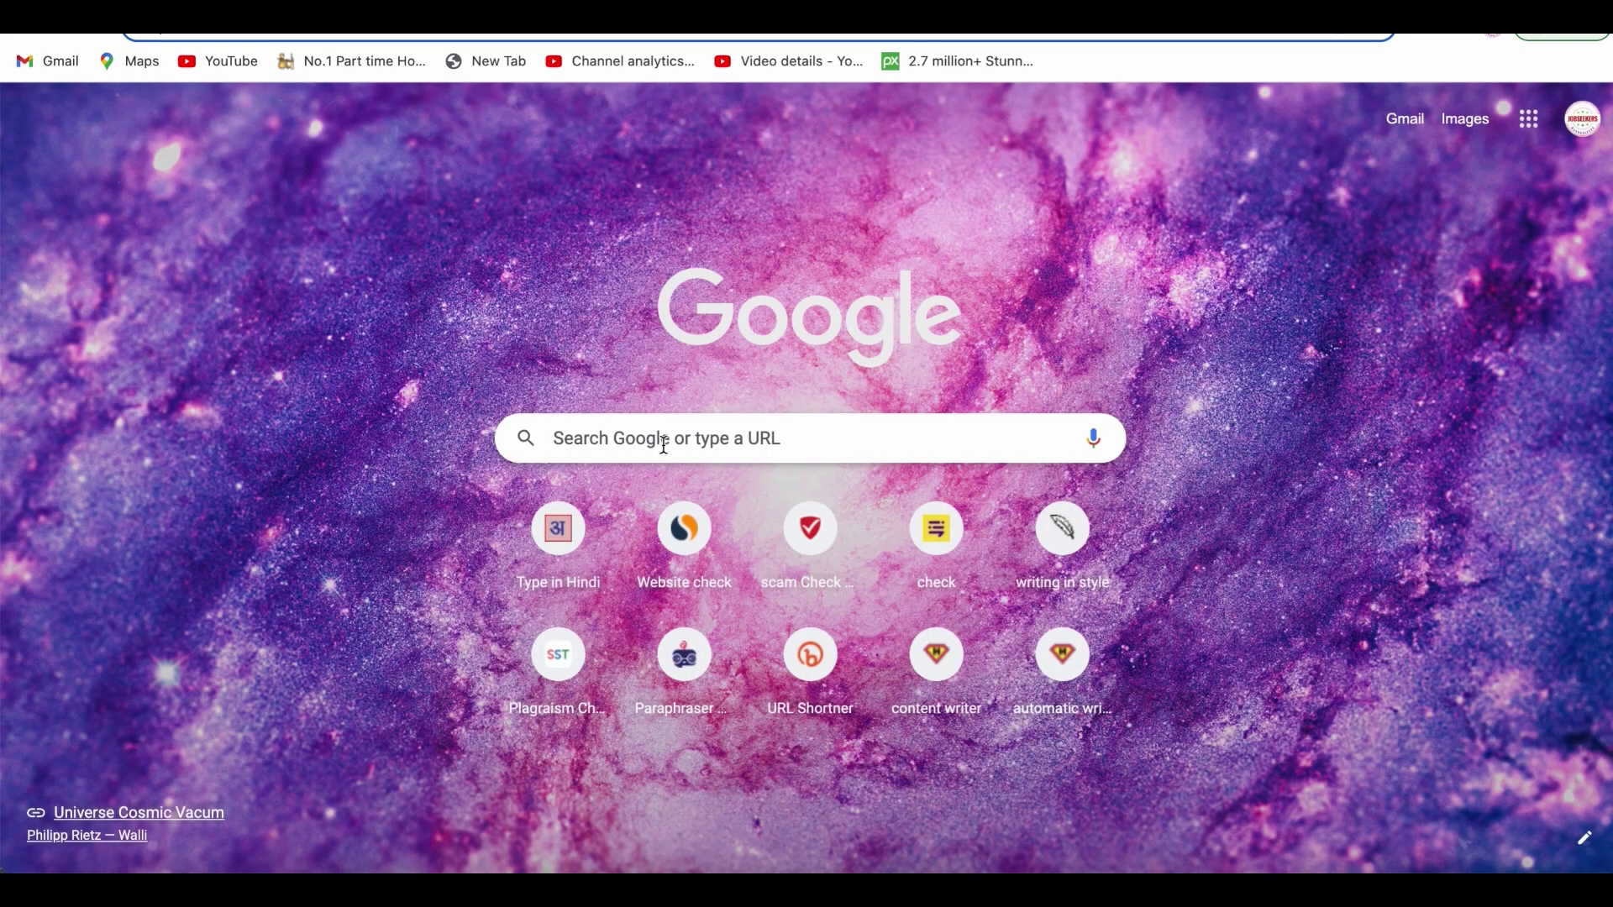
click(661, 447)
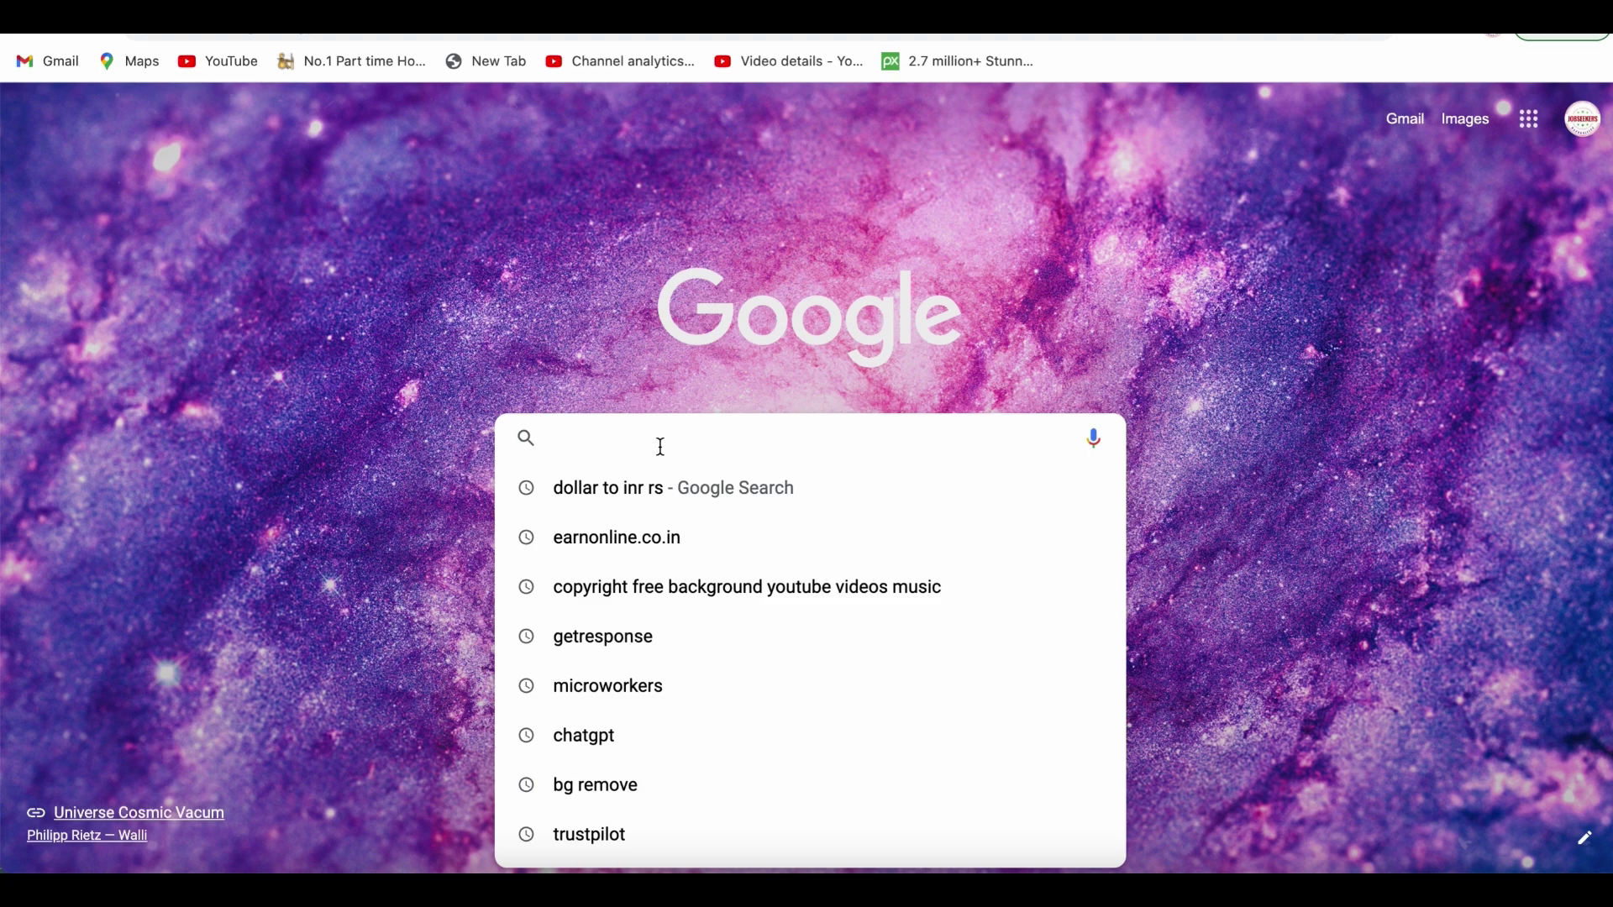
text(bja)
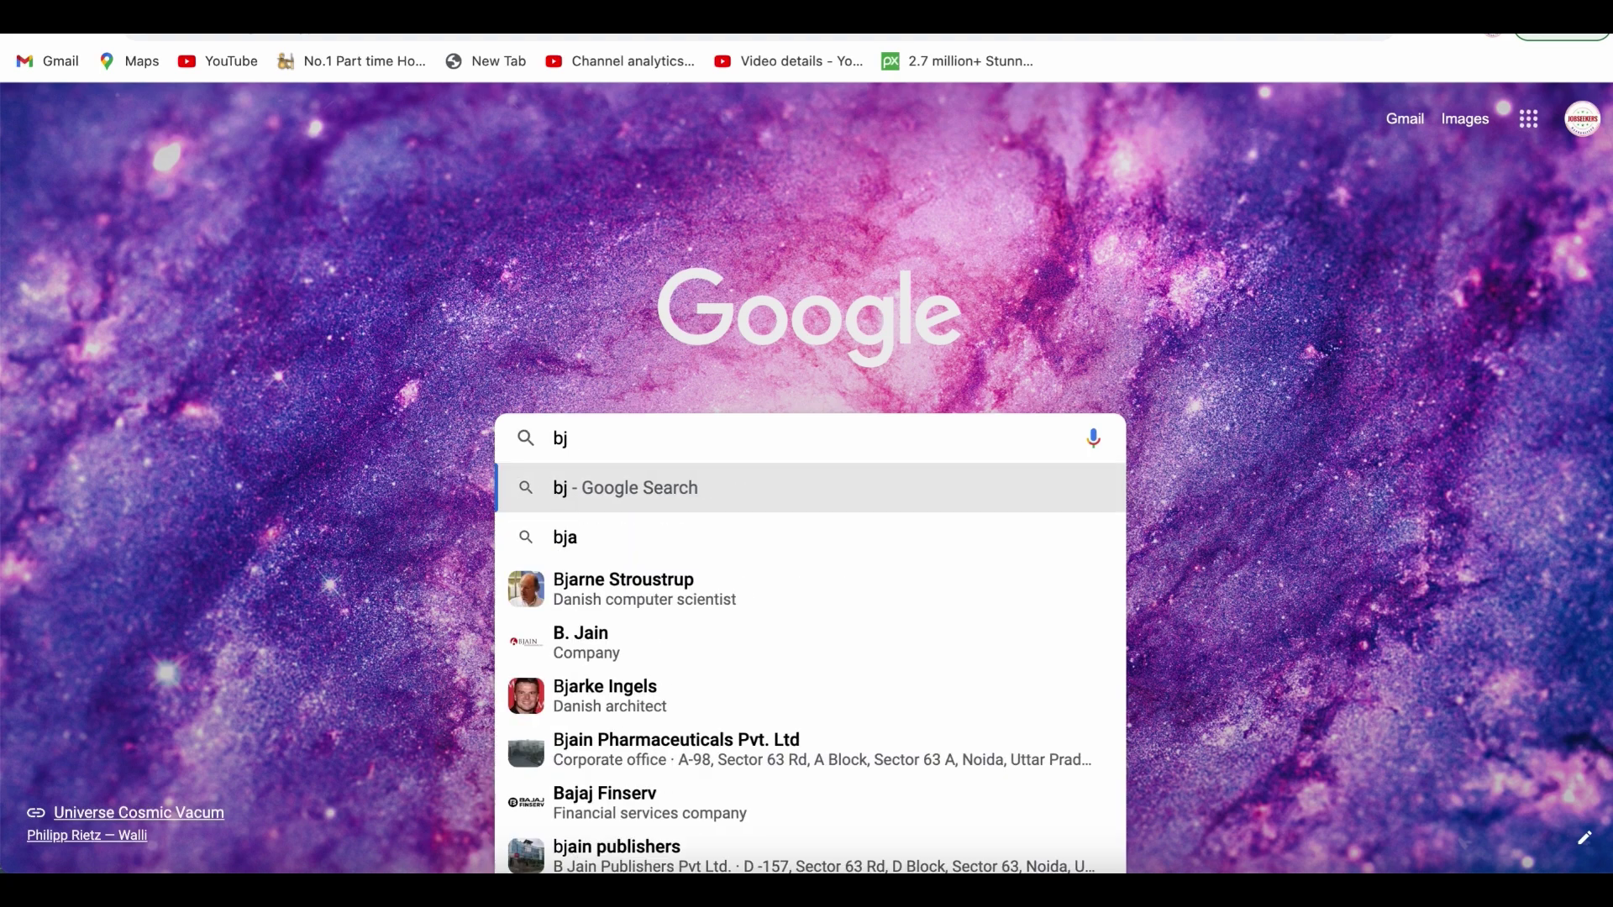
key(Escape)
text(kal)
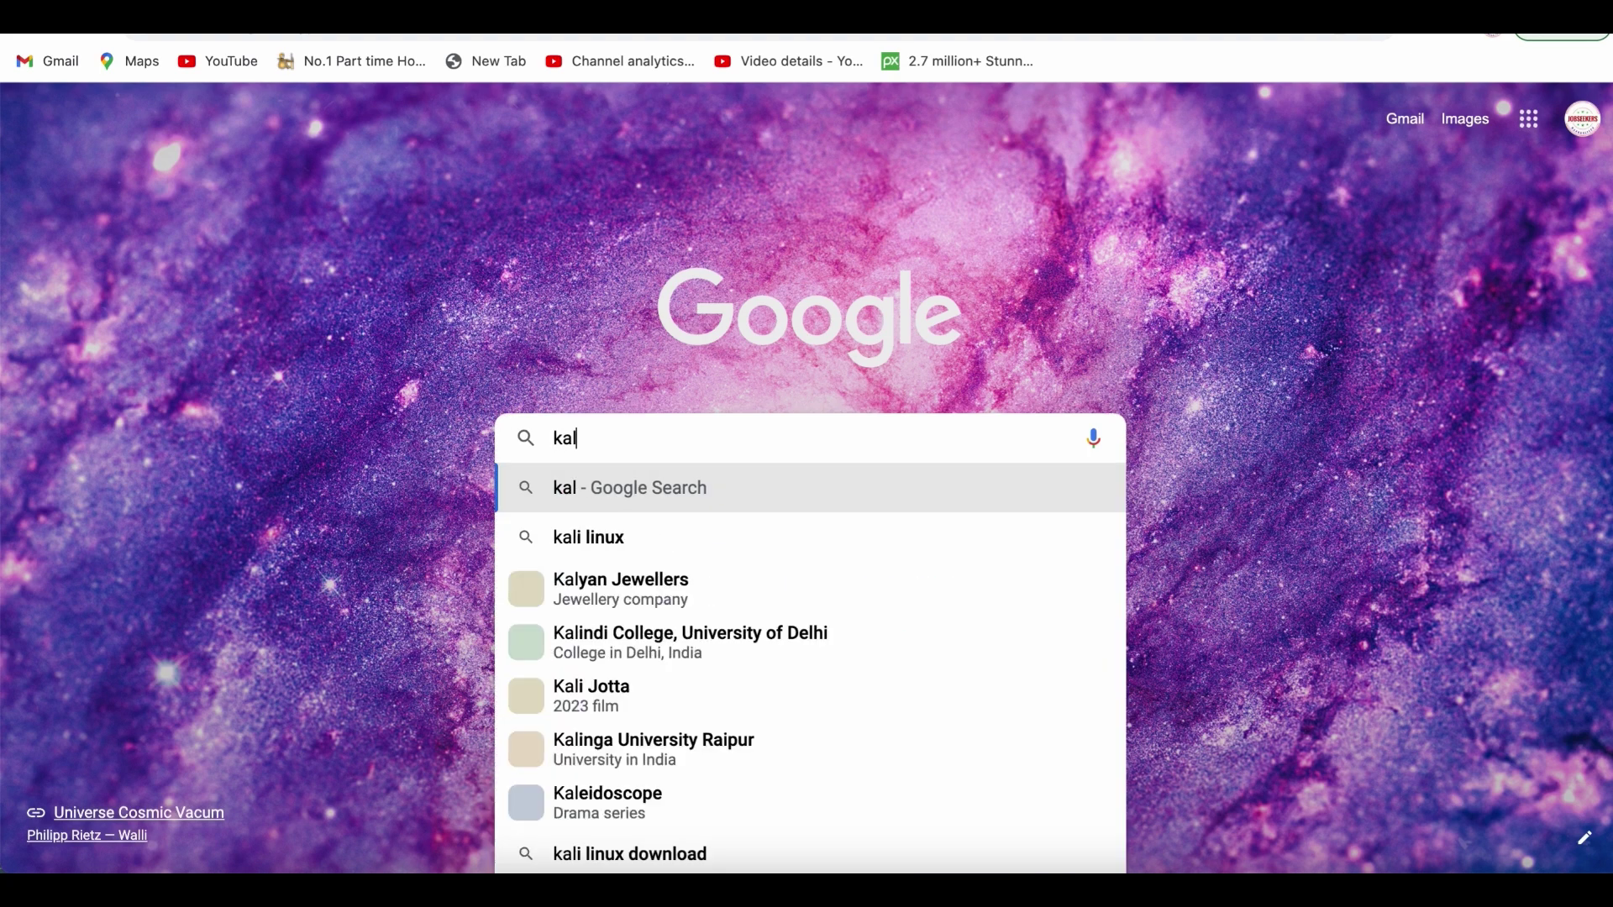
text(kaji delhi)
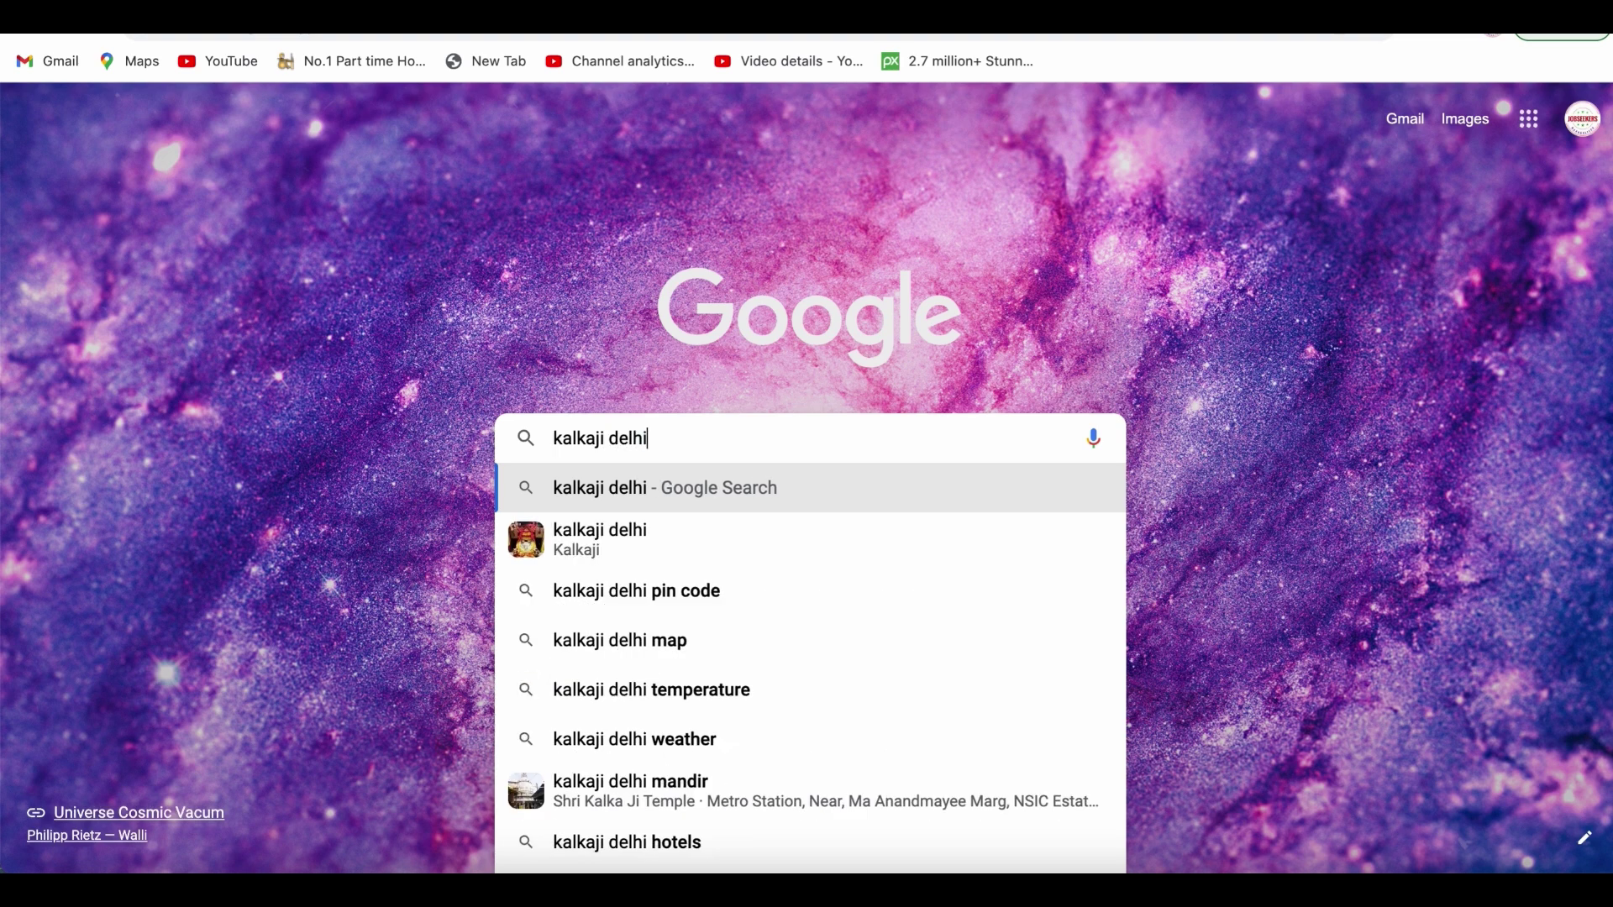
text( pincoe)
key(BackSpace)
key(BackSpace)
text(ode)
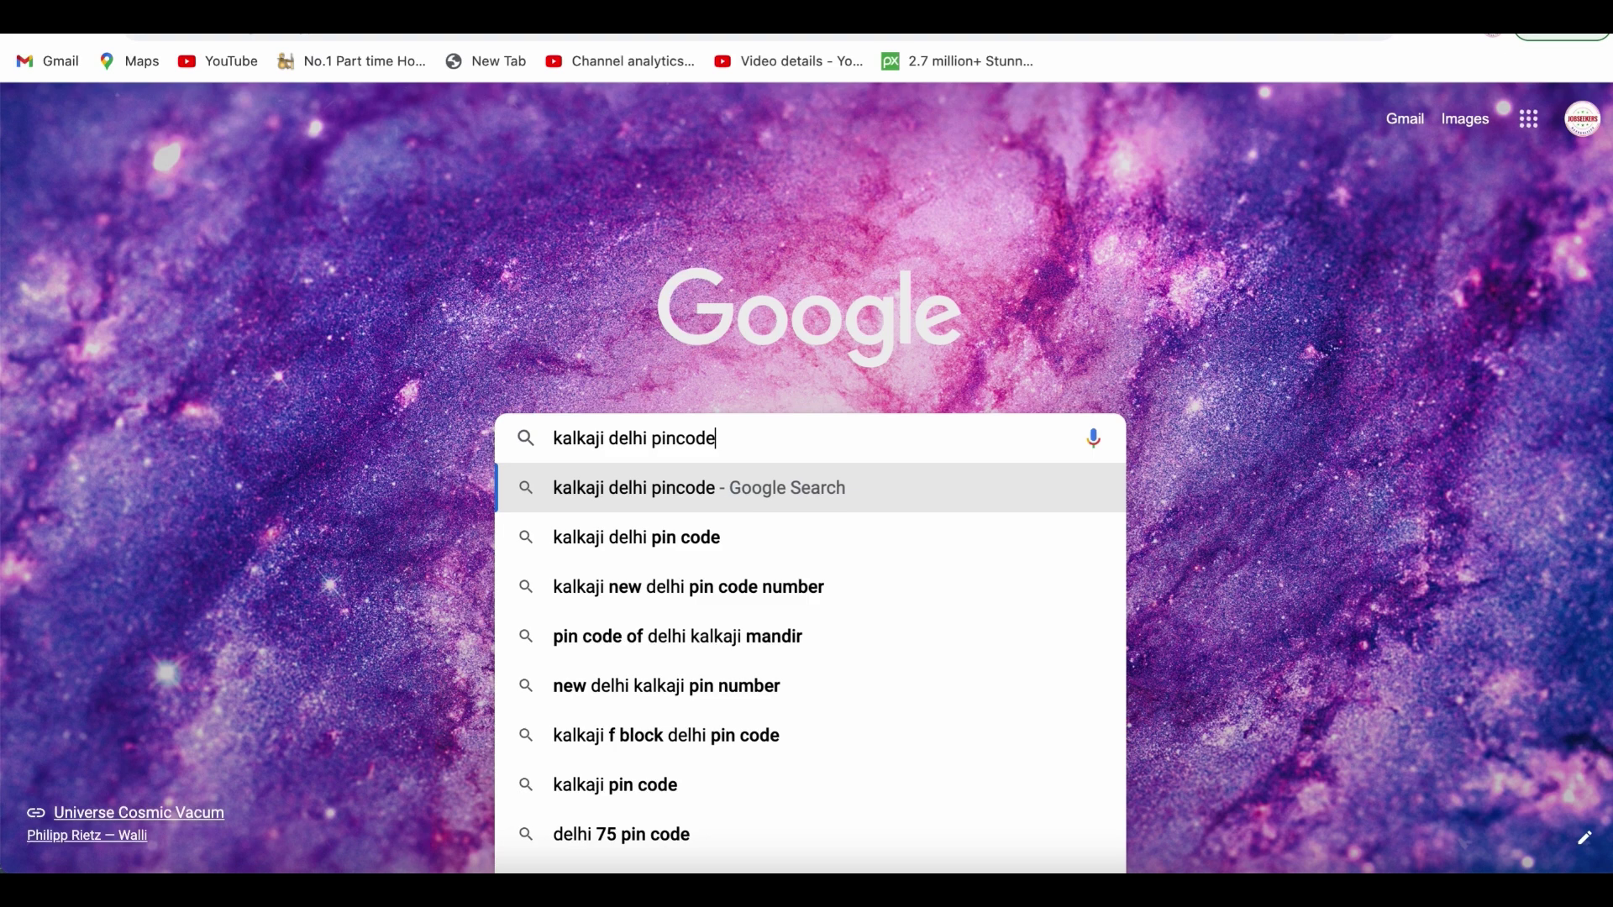
key(Return)
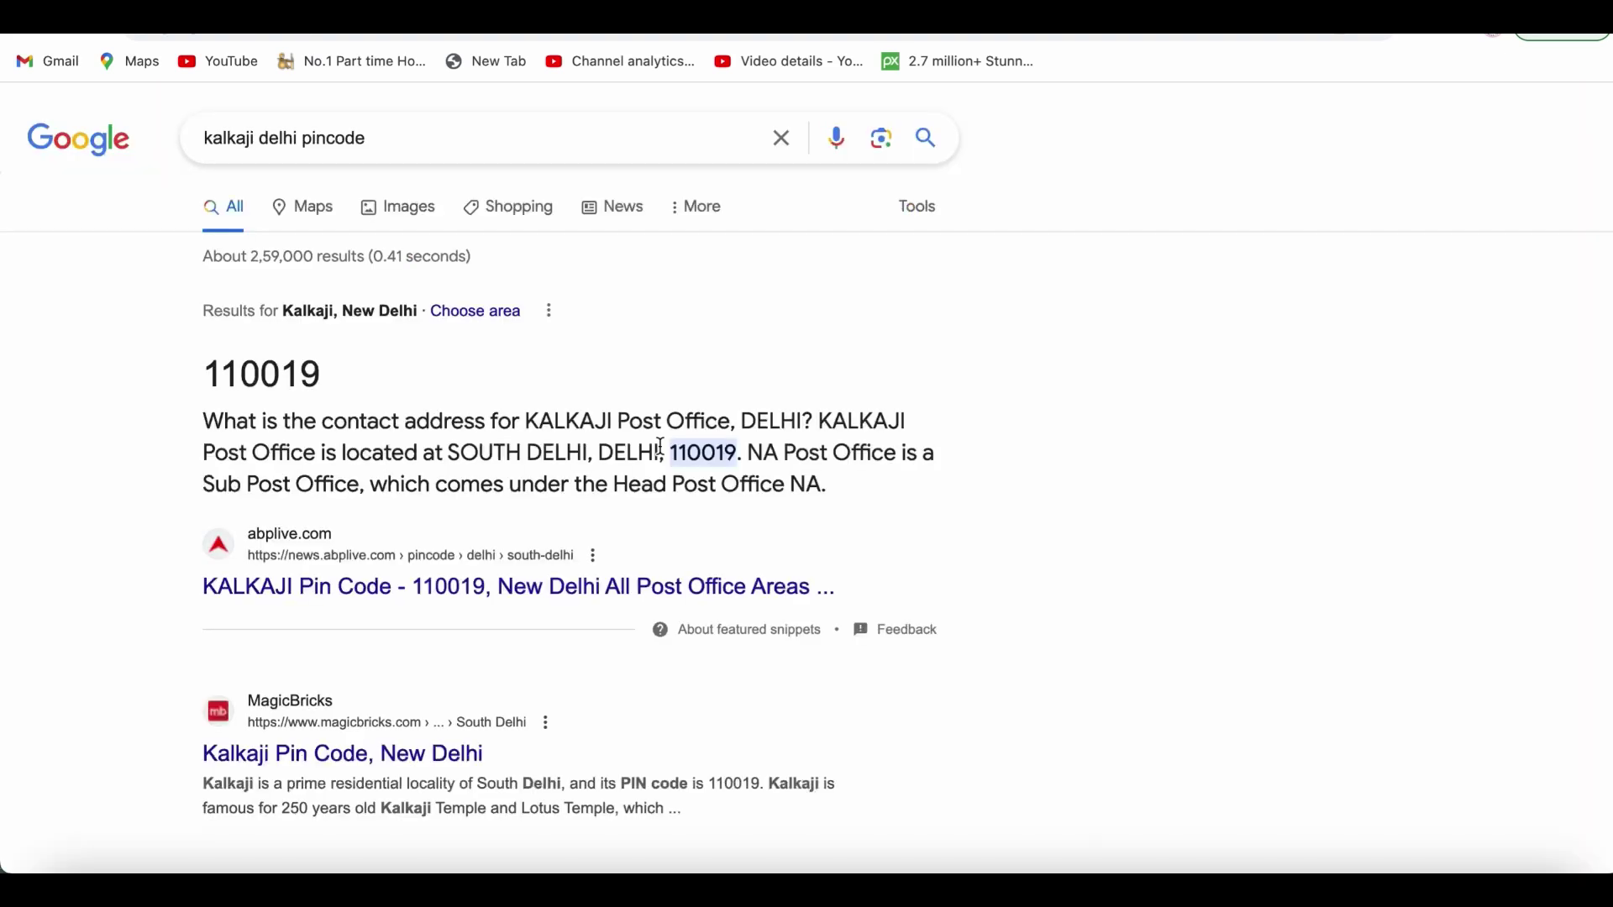
Highlight the pin code in the result and replace "kalkaji delhi" in the search query with "nainital".
drag(344, 378, 210, 370)
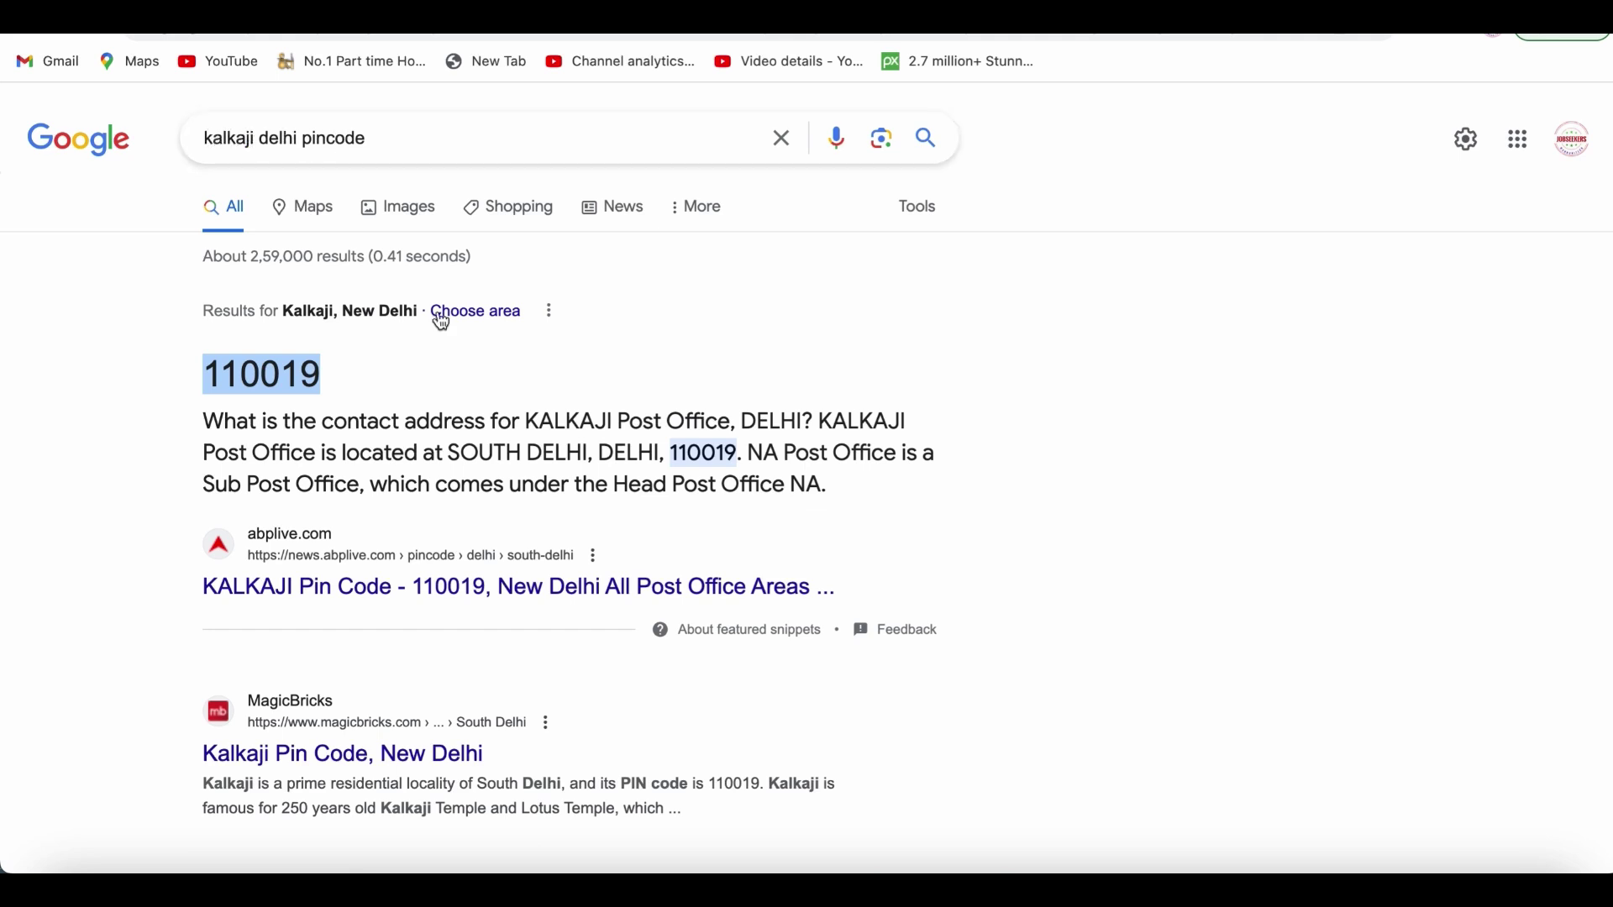
mouse_move(324, 387)
mouse_down()
mouse_move(275, 383)
mouse_move(323, 388)
mouse_up()
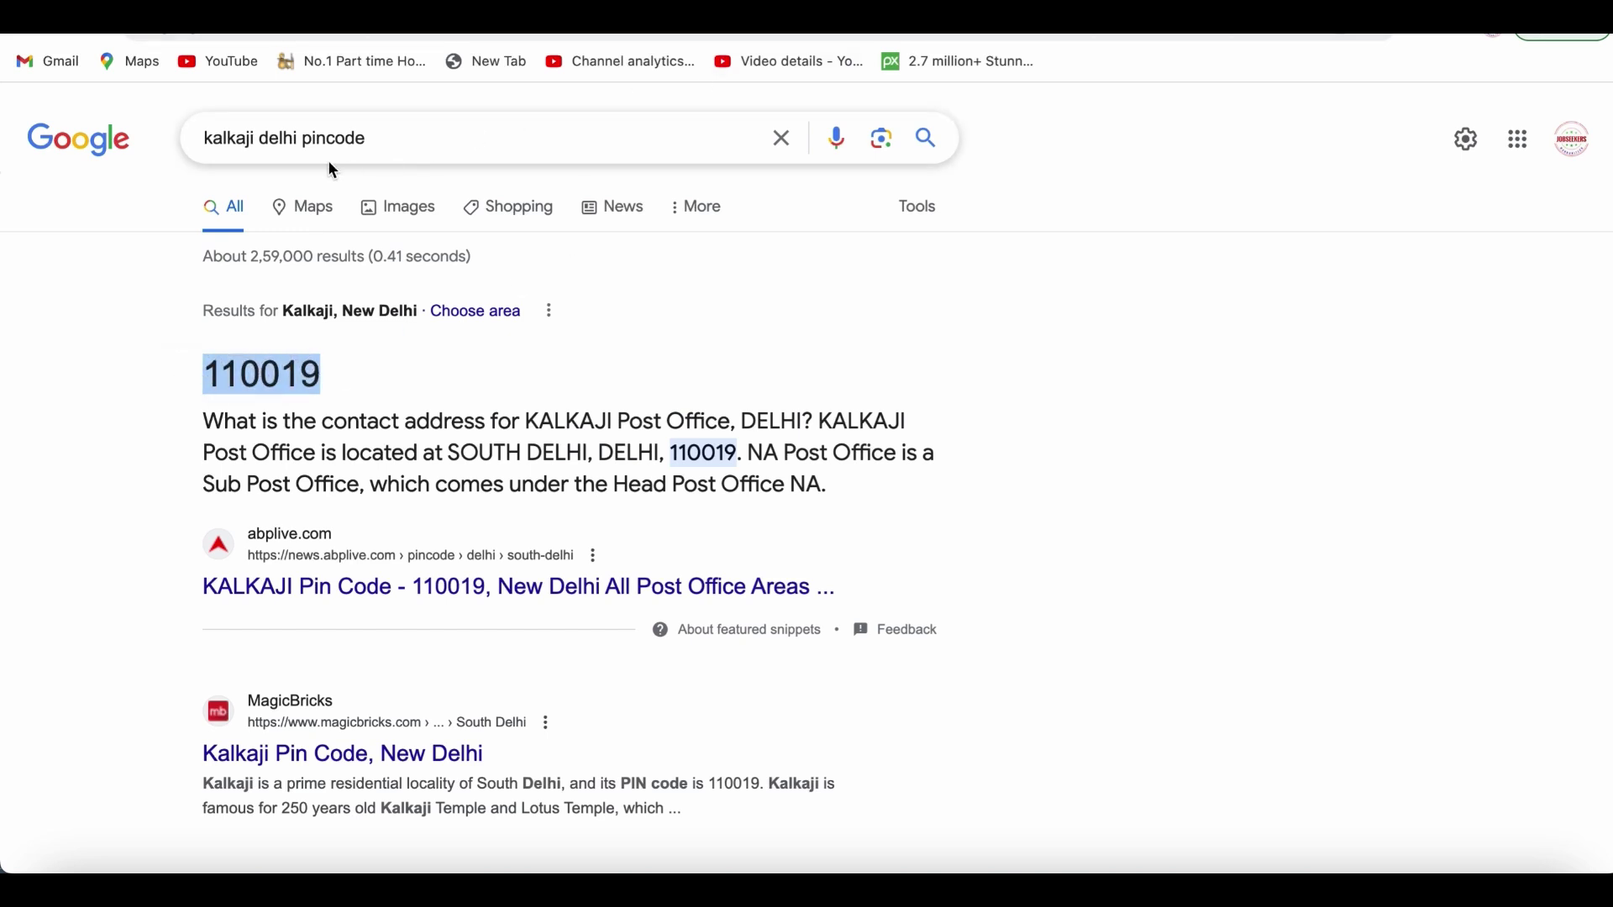
drag(302, 140, 170, 149)
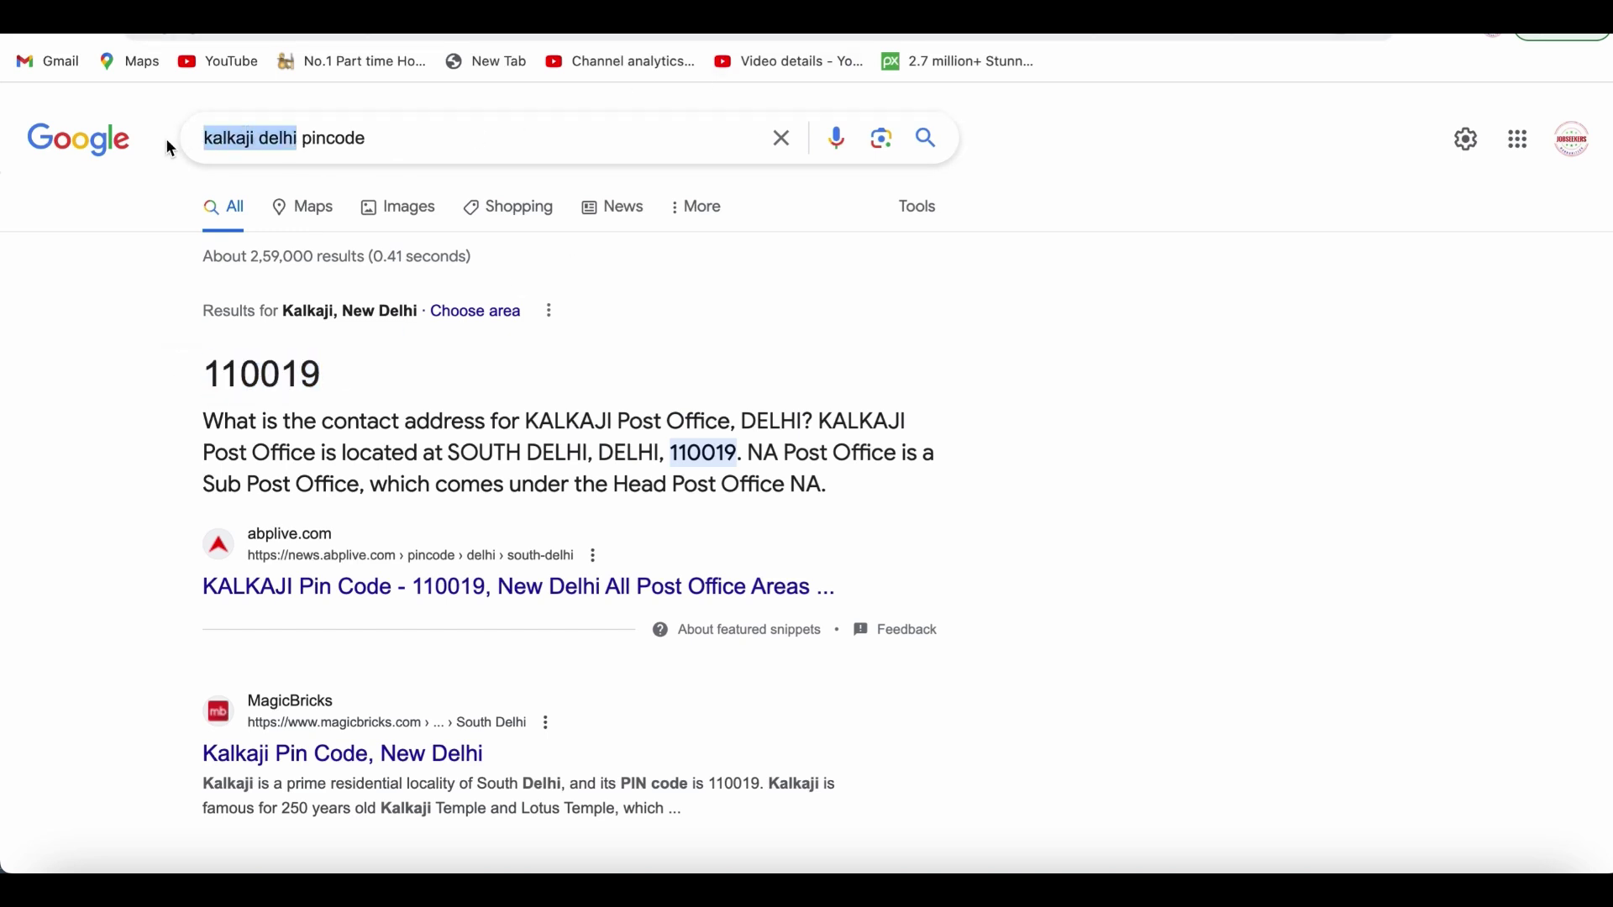
text(nainital)
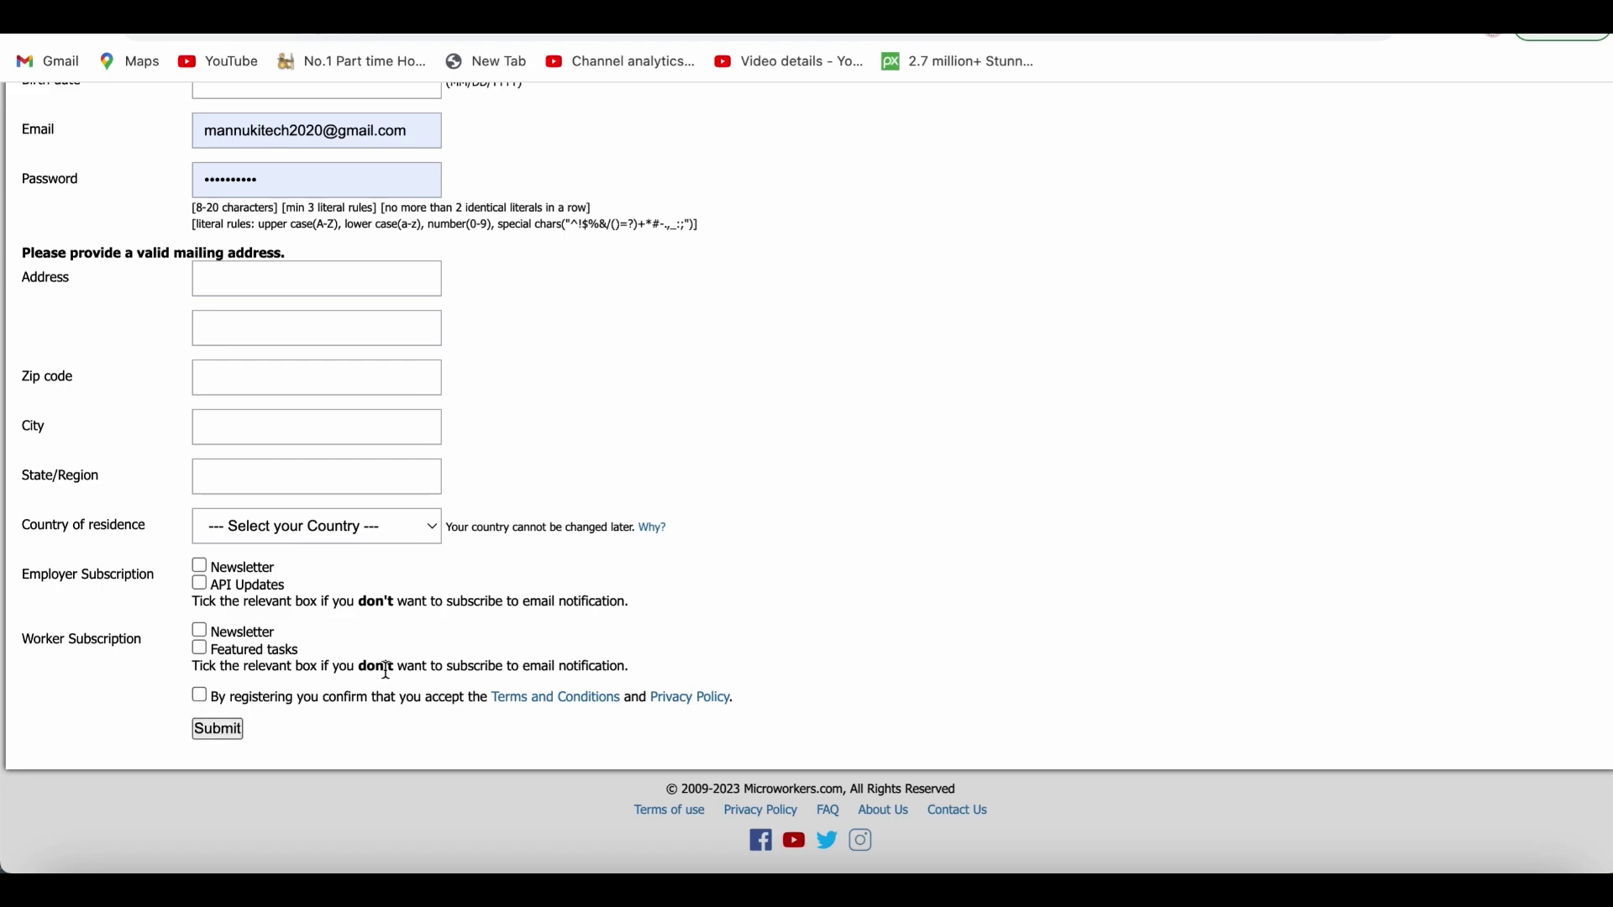
Go from the signup form to the login page and log in to the existing account with the prefilled email and password.
scroll(363, 558, up, 7)
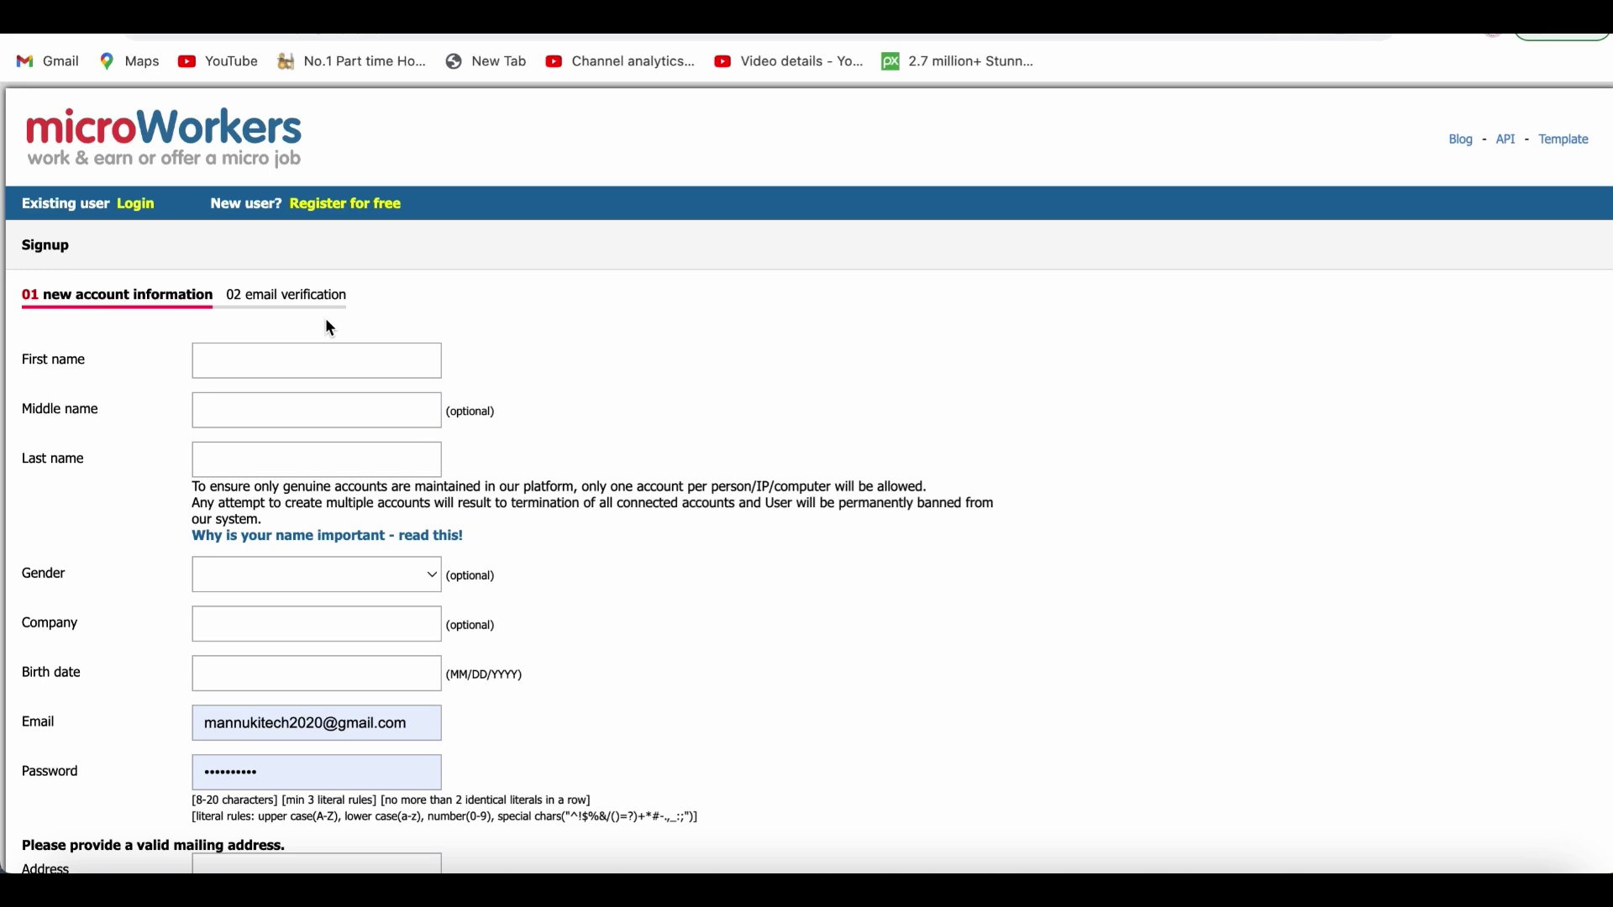
click(137, 206)
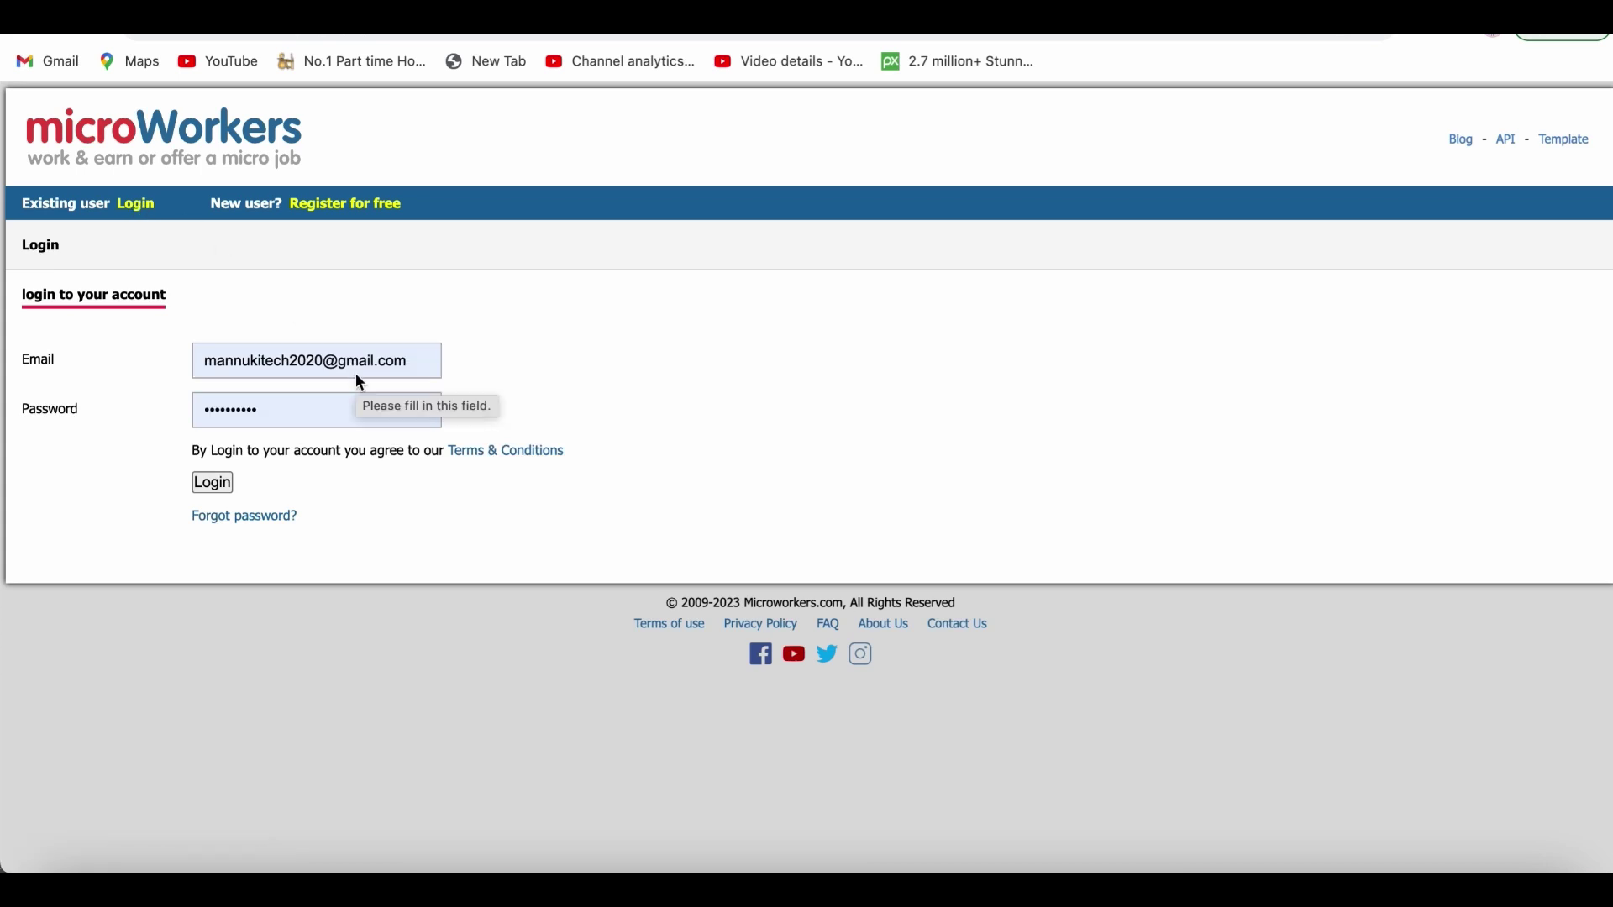
click(220, 485)
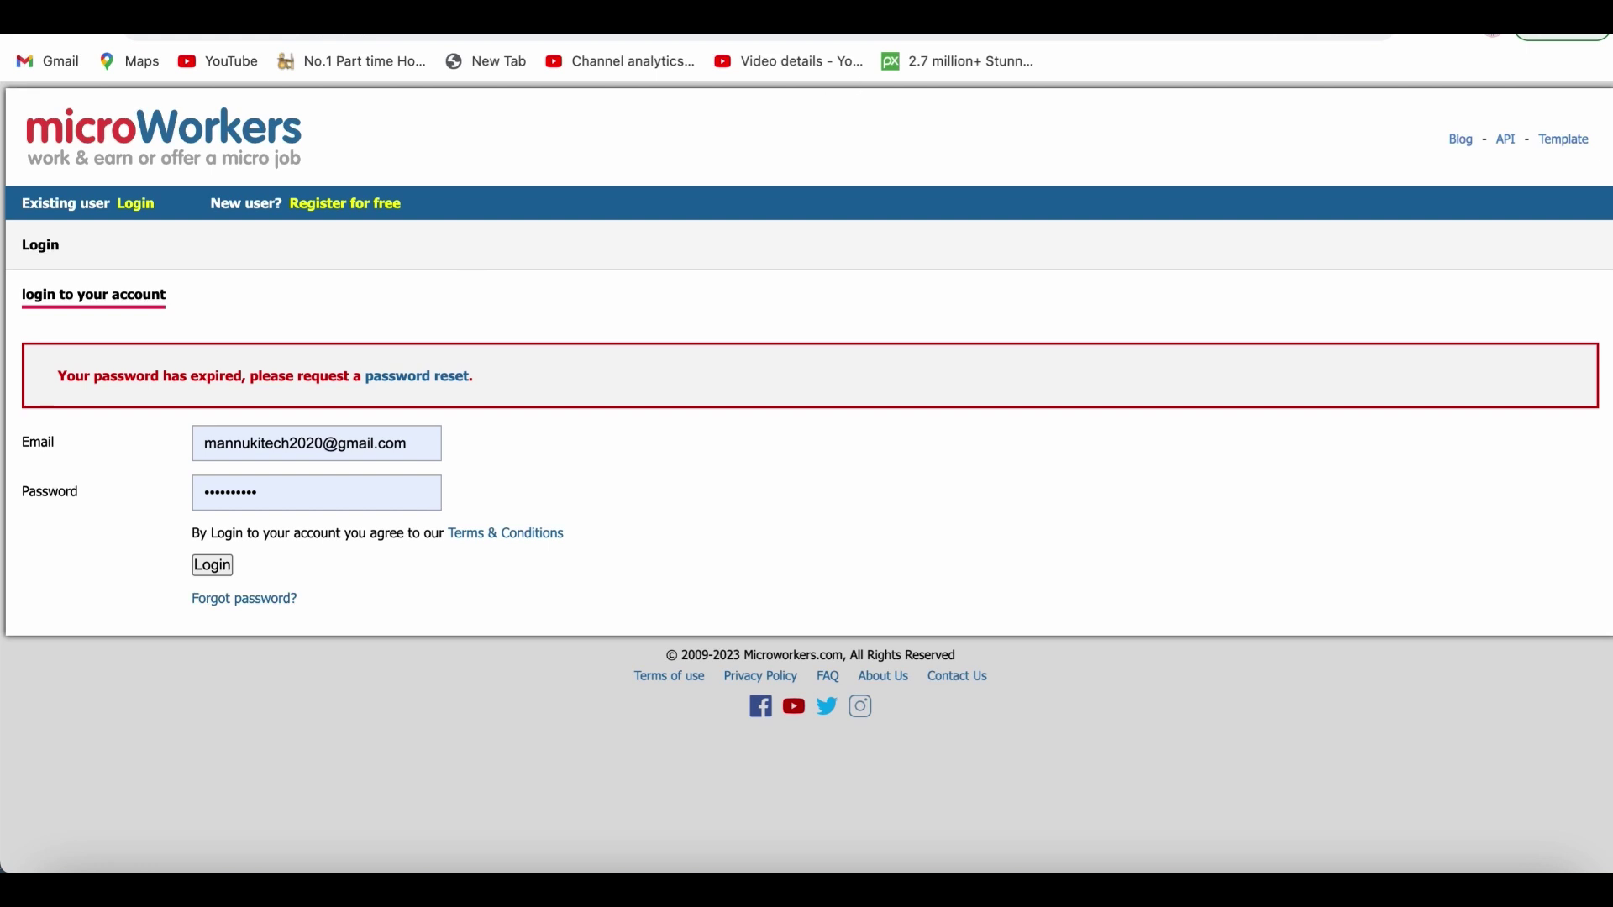
key(super+r)
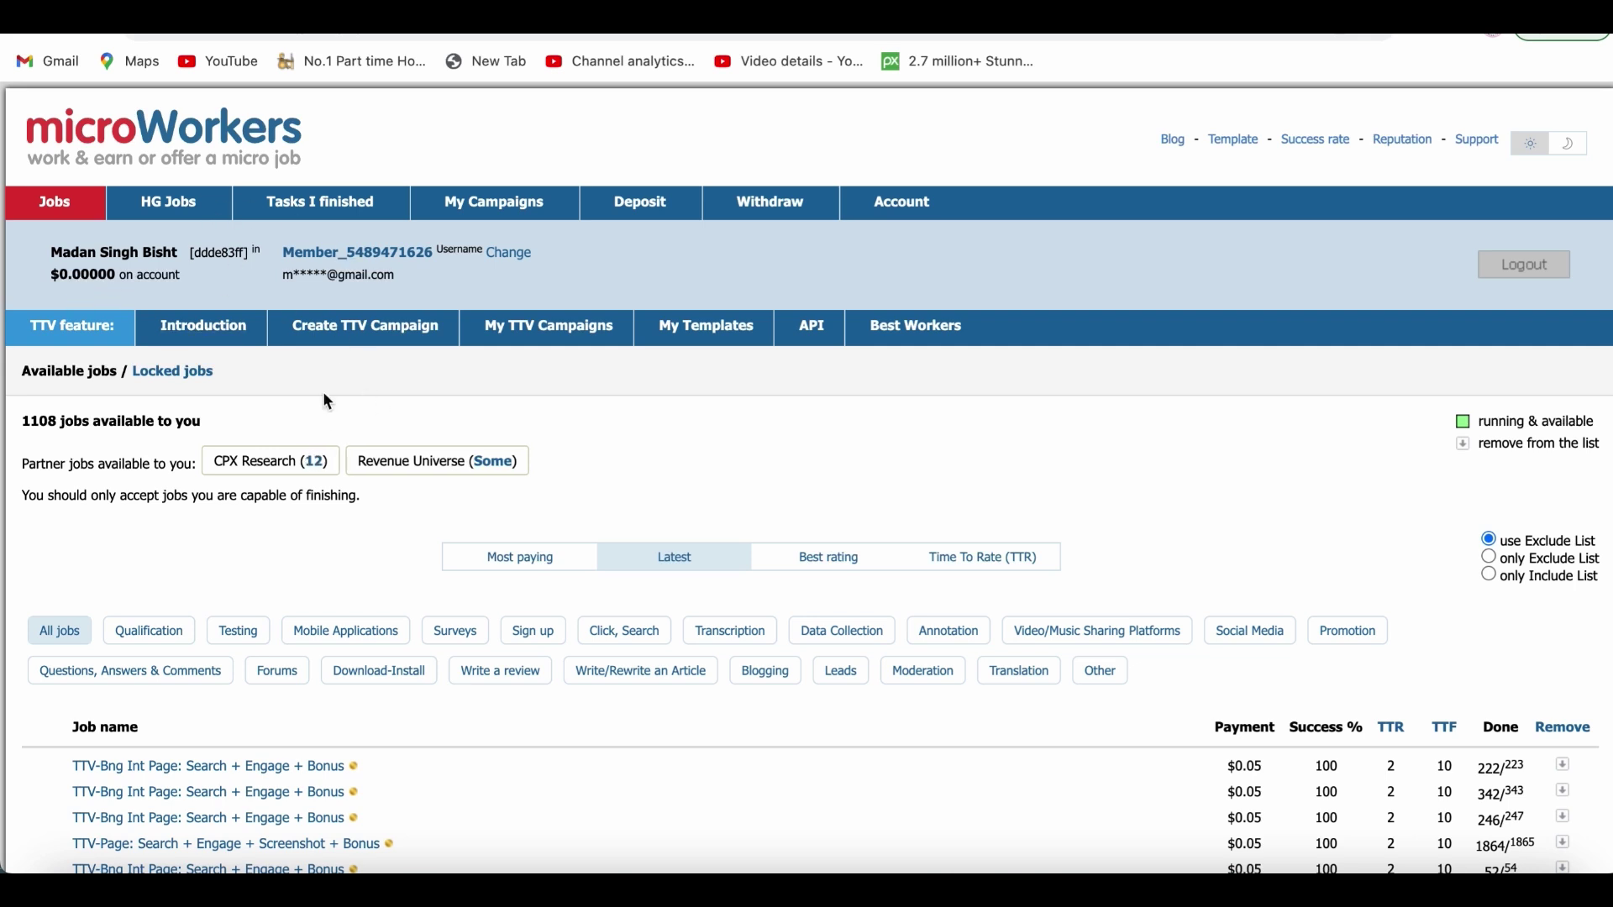
Browse the available jobs list and open the TTV-Microworkers Admission Test job details.
scroll(326, 408, down, 3)
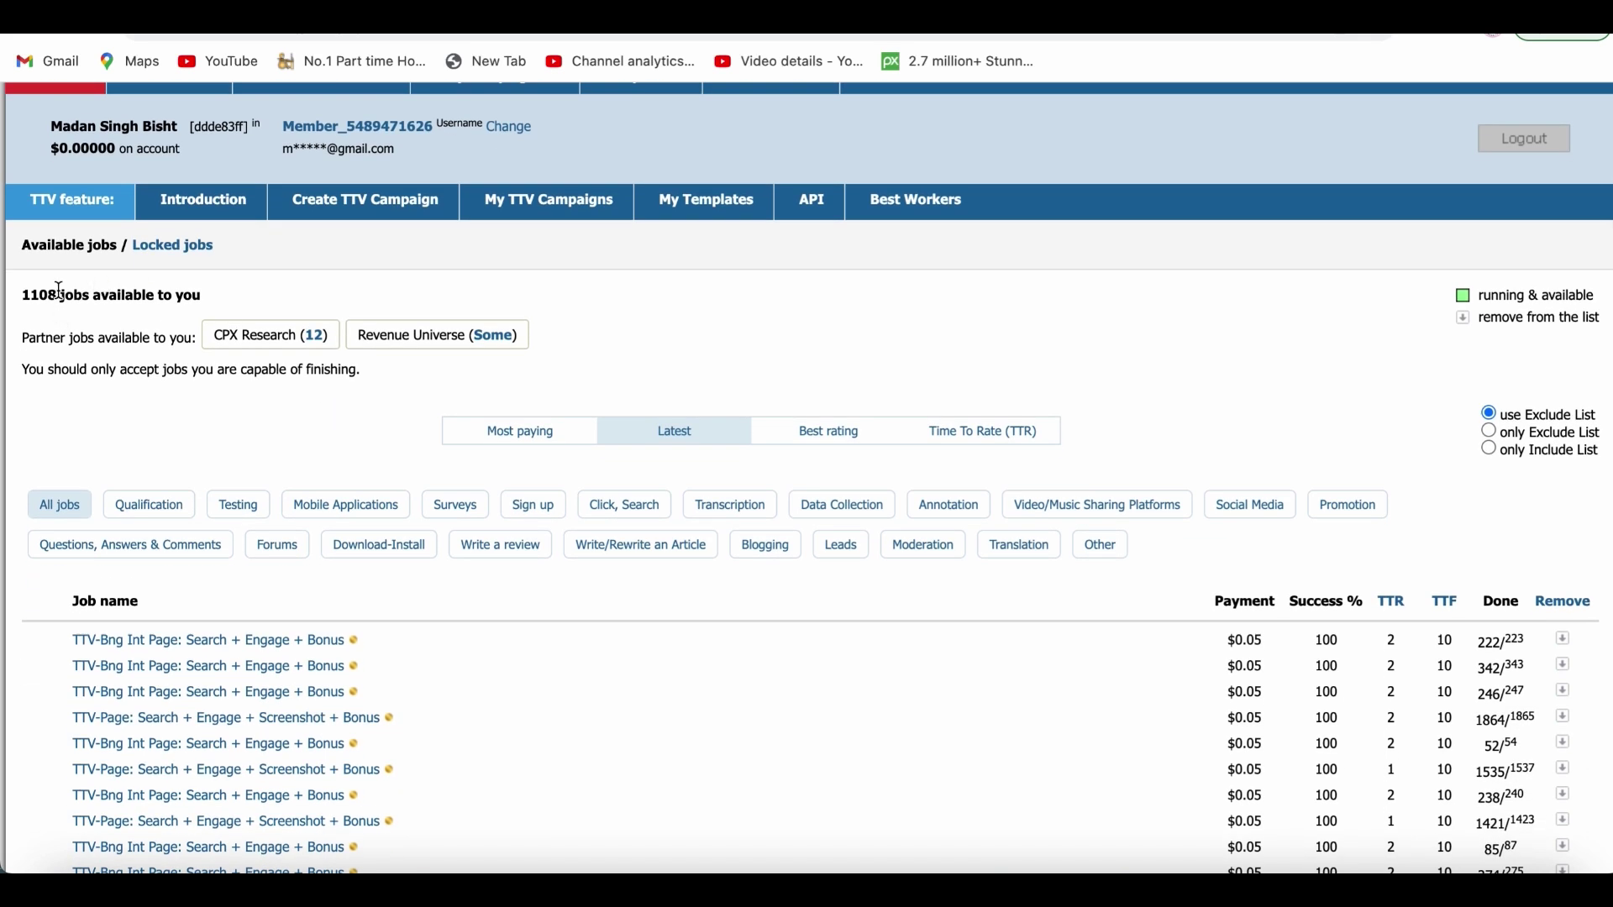
drag(58, 292, 20, 299)
scroll(410, 390, down, 6)
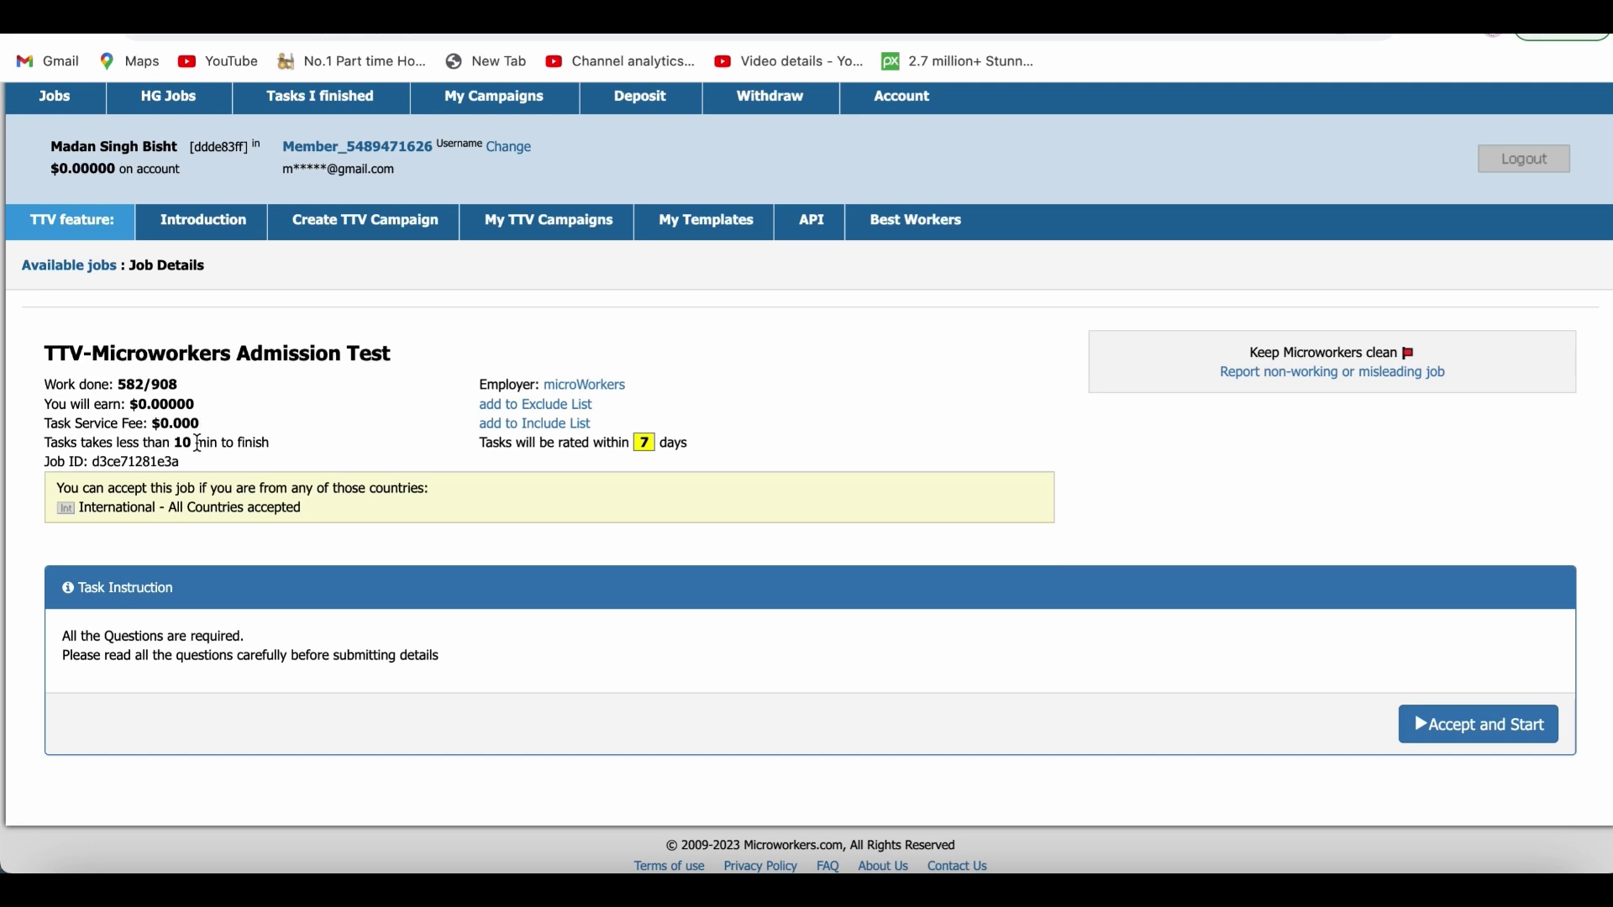
Accept and start the admission test, and look through its exam instructions and pre-test content.
scroll(274, 475, down, 1)
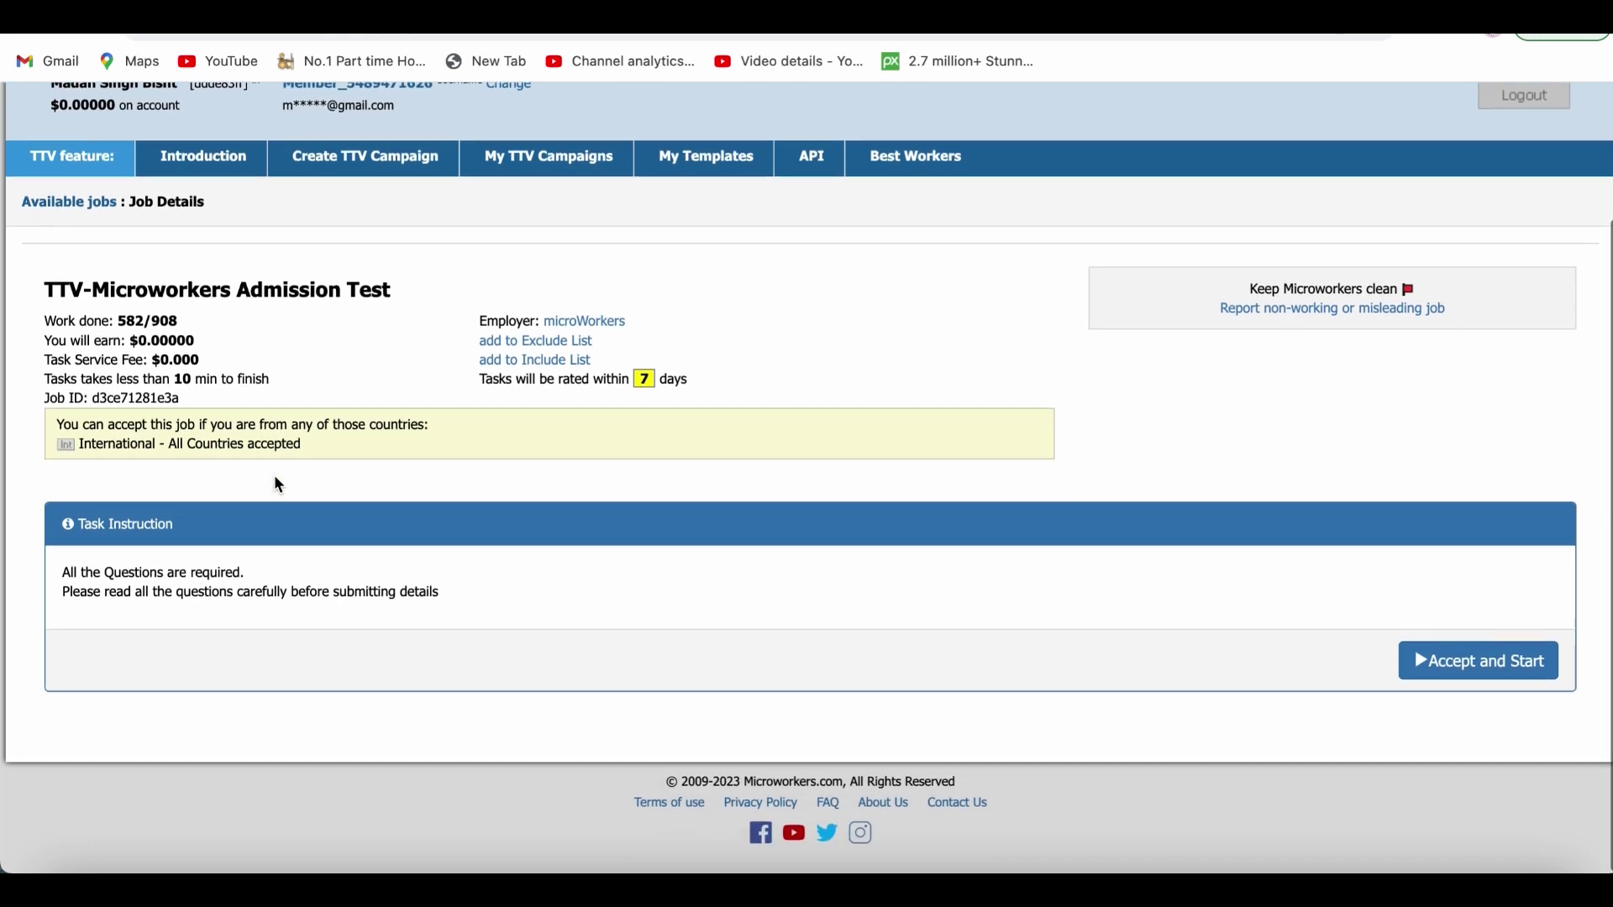
click(1483, 668)
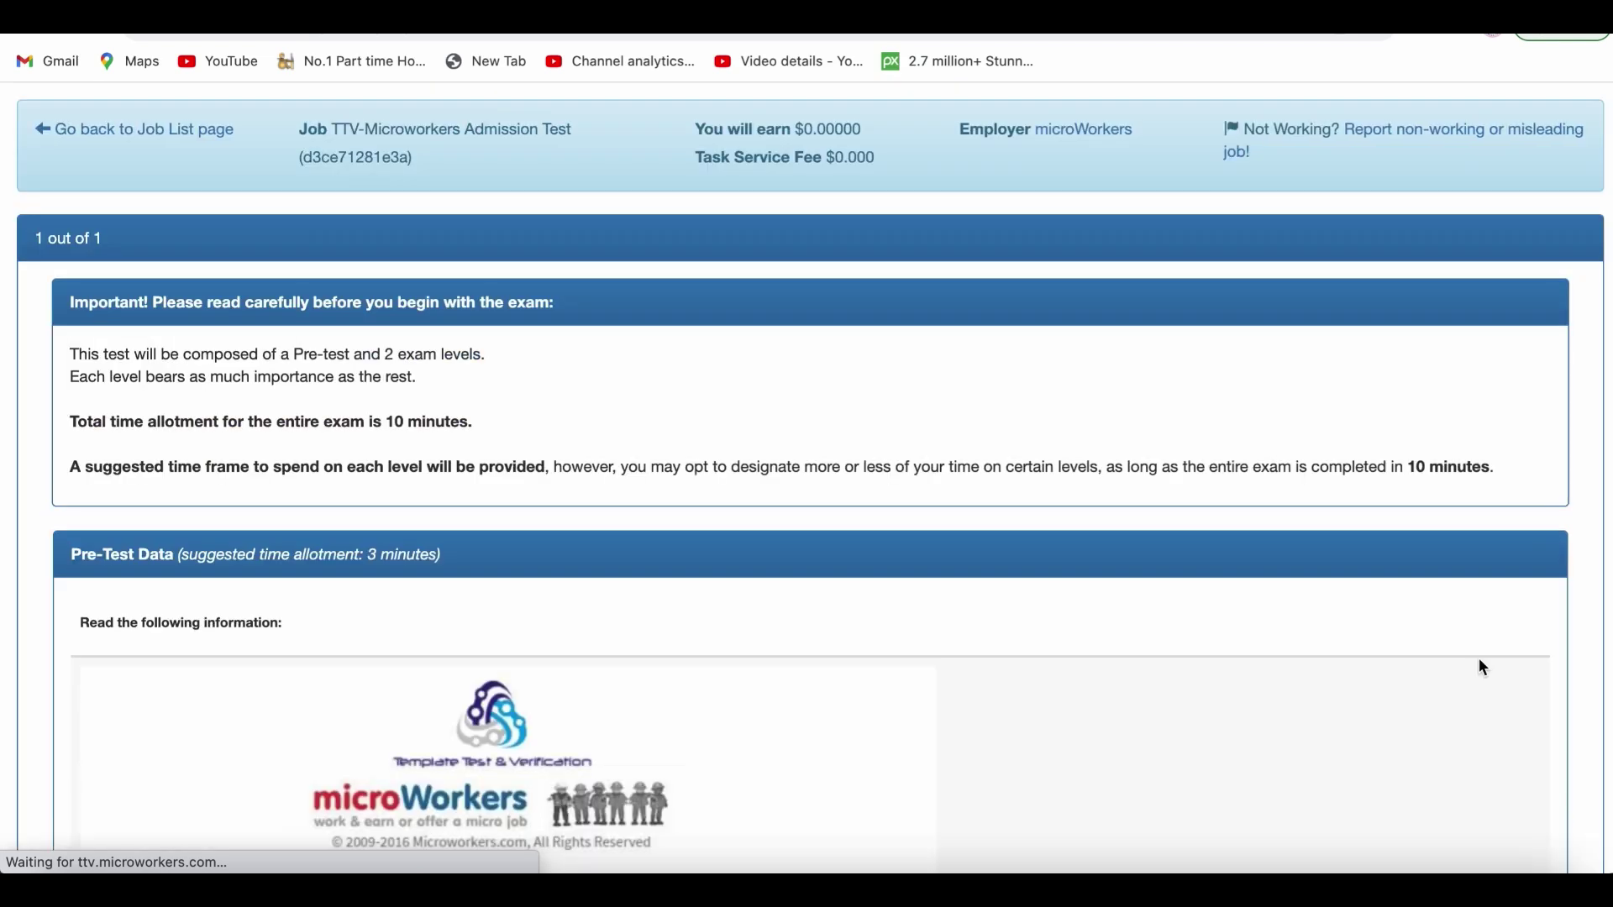
scroll(1483, 667, down, 8)
scroll(1481, 666, up, 8)
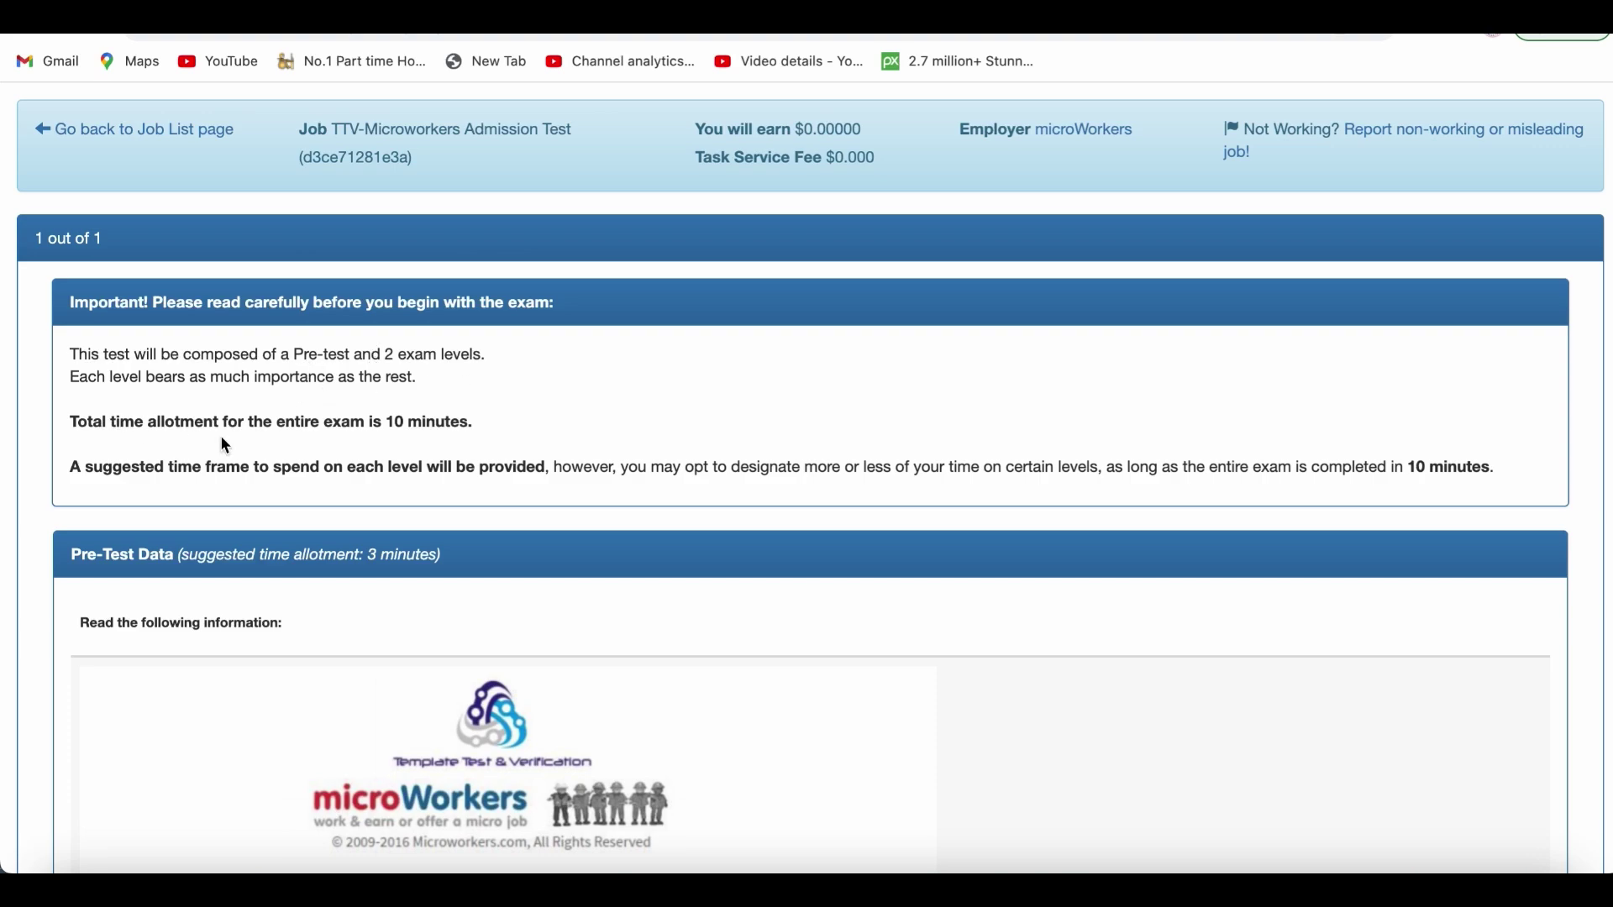
Read through the Pre-Test Data, advance to the Pre-test, and look over its multiple-choice questions.
scroll(475, 444, down, 20)
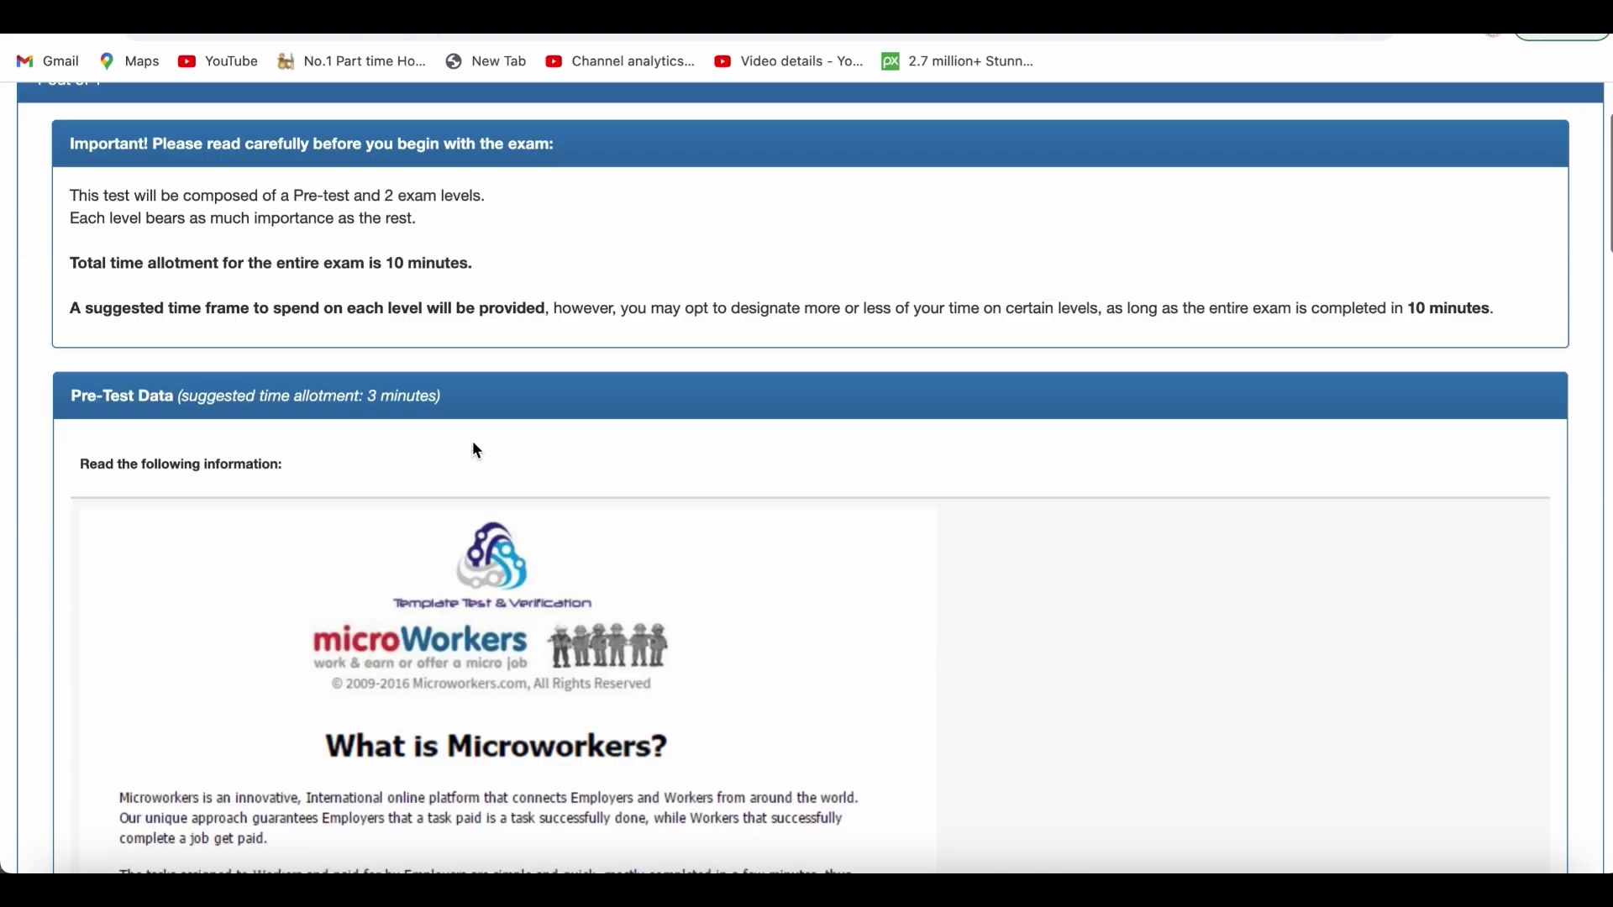
scroll(472, 441, down, 10)
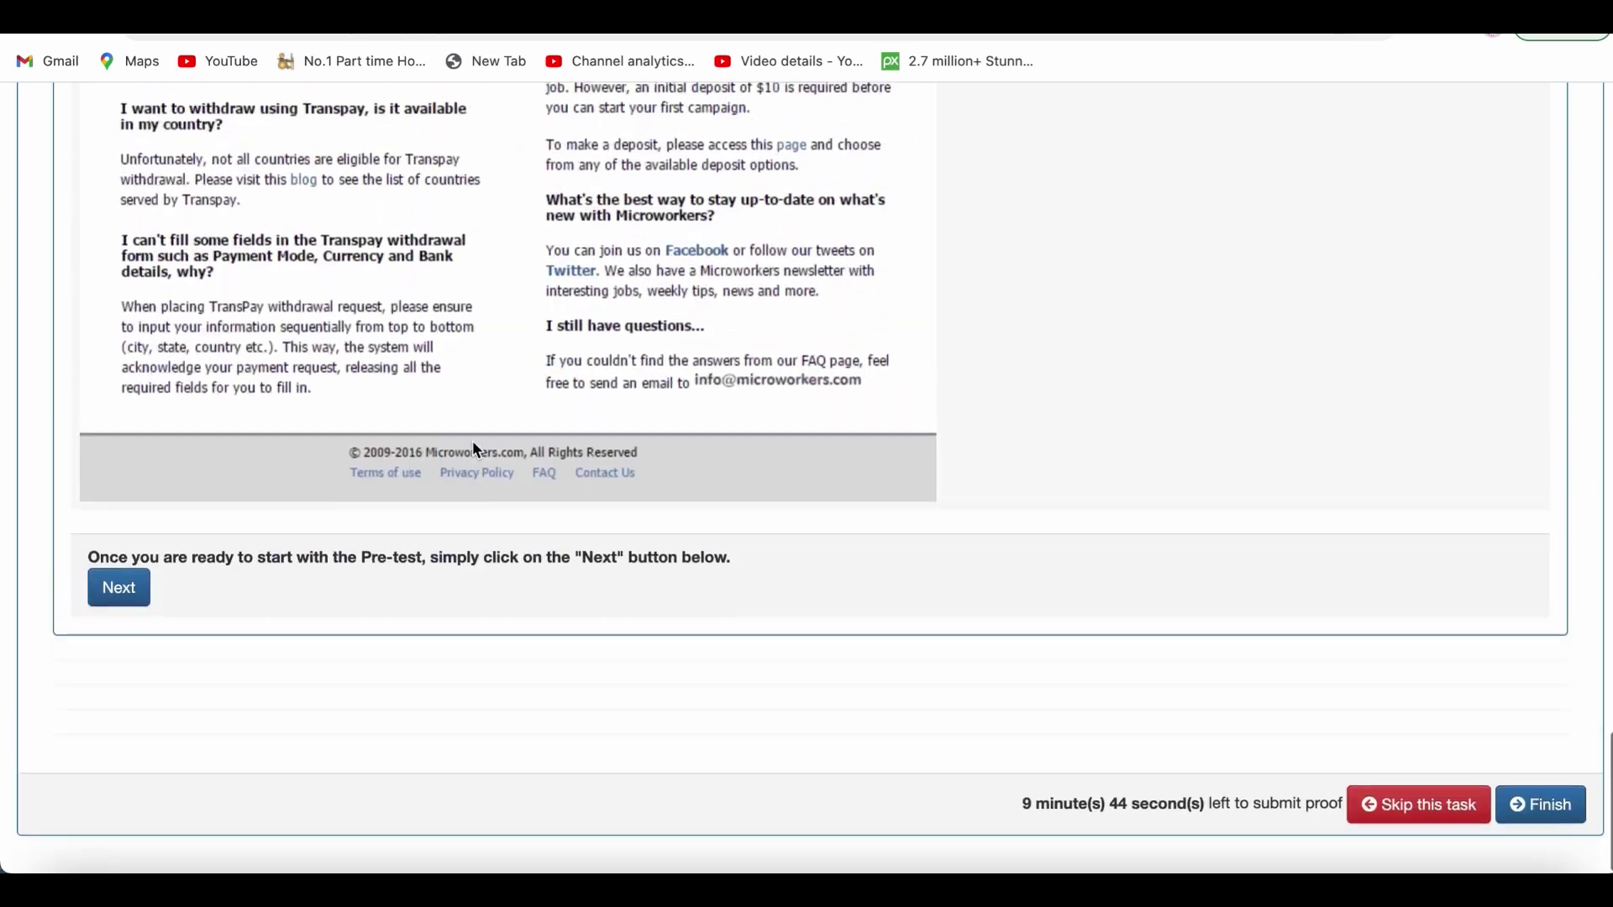
click(119, 602)
scroll(594, 476, down, 1)
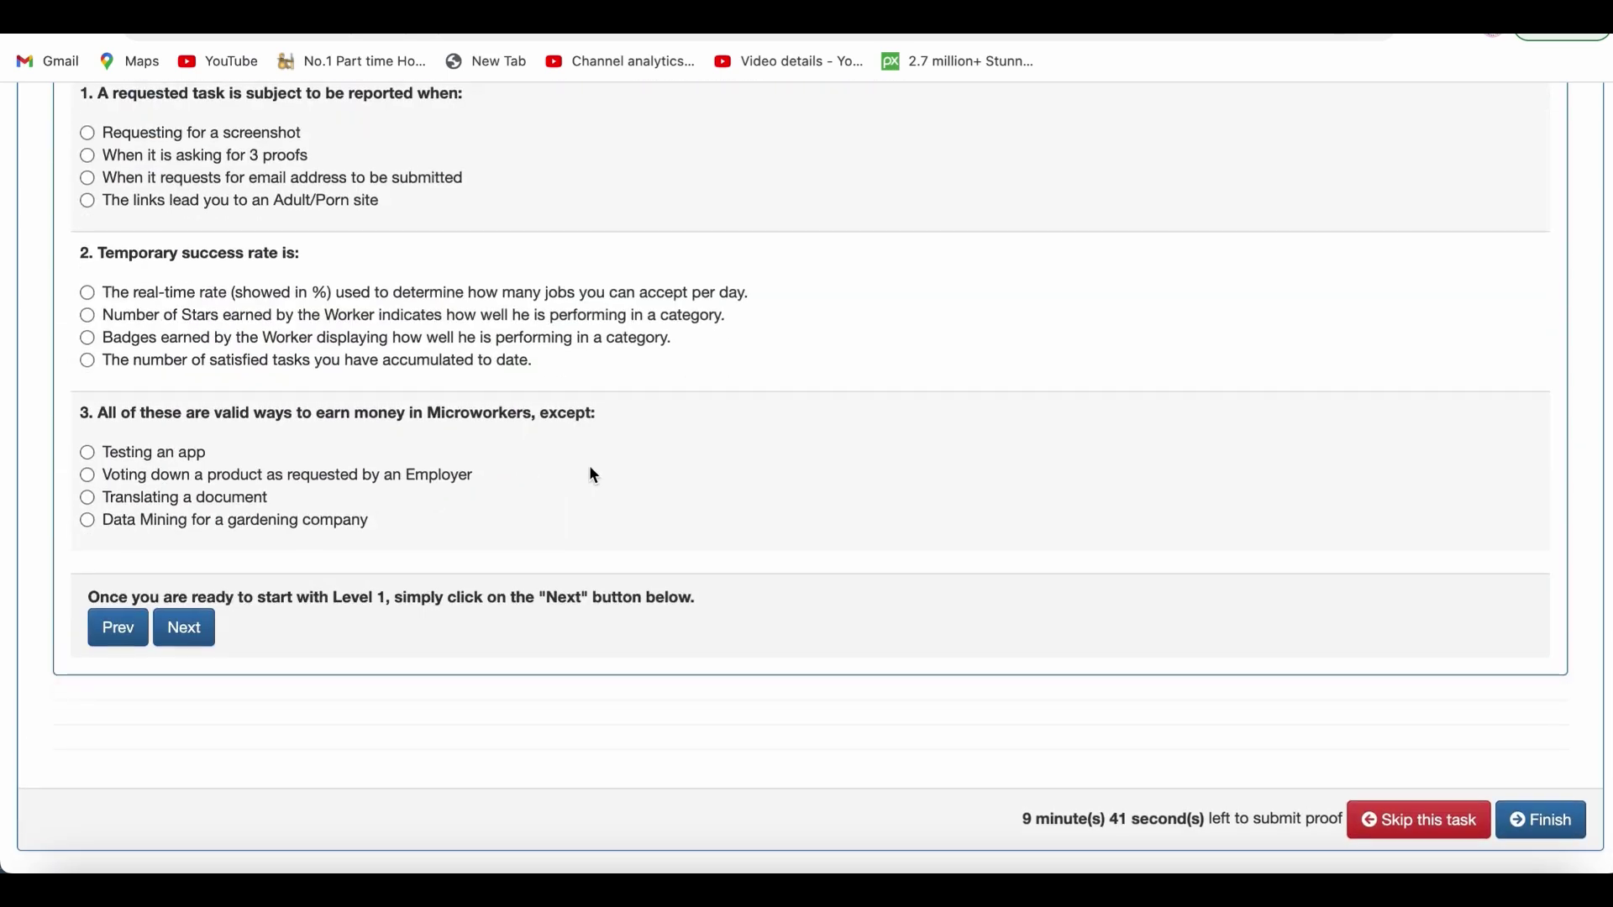
scroll(315, 215, up, 8)
scroll(315, 215, down, 8)
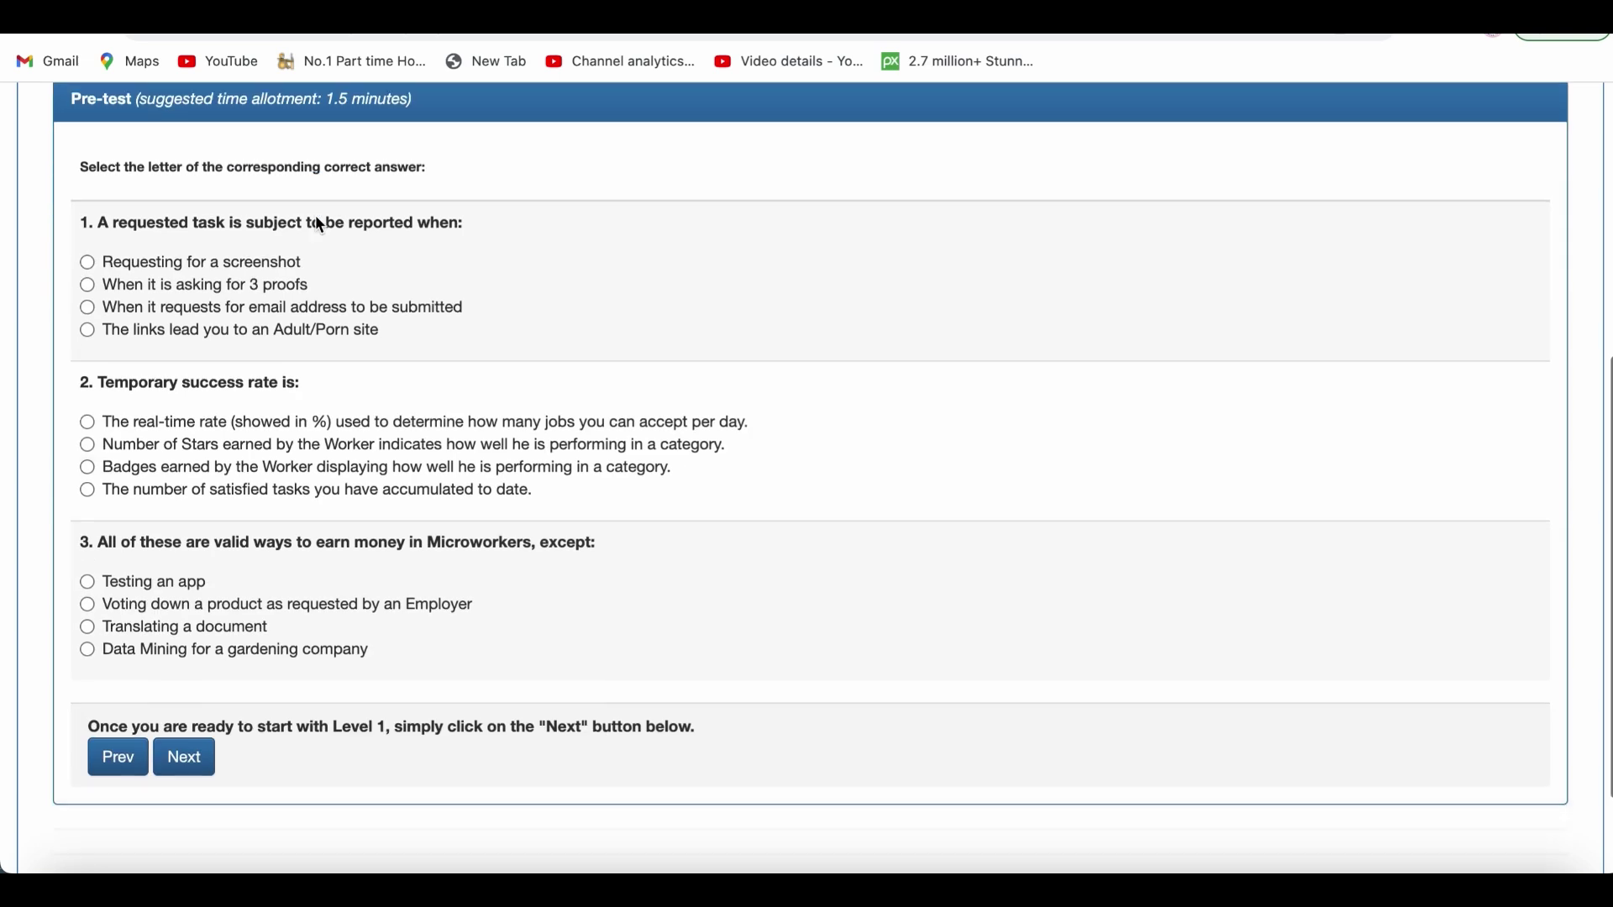
scroll(319, 223, up, 8)
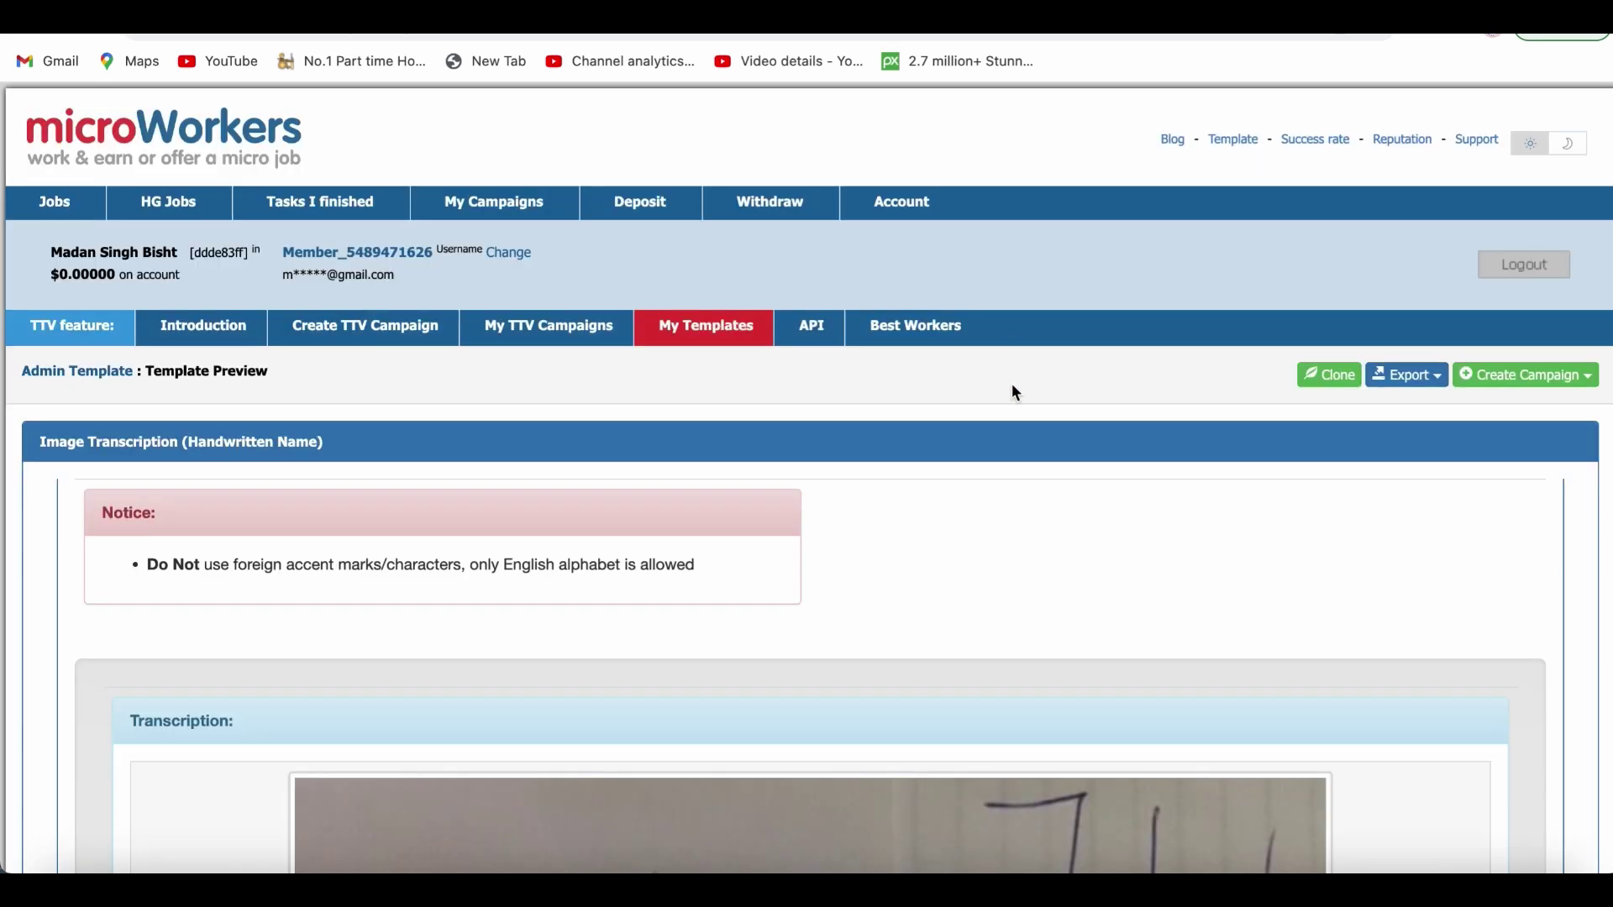
In the Image Transcription (Handwritten Name) template preview, transcribe the handwritten name from the sample image and classify it as First Name.
scroll(1012, 384, down, 3)
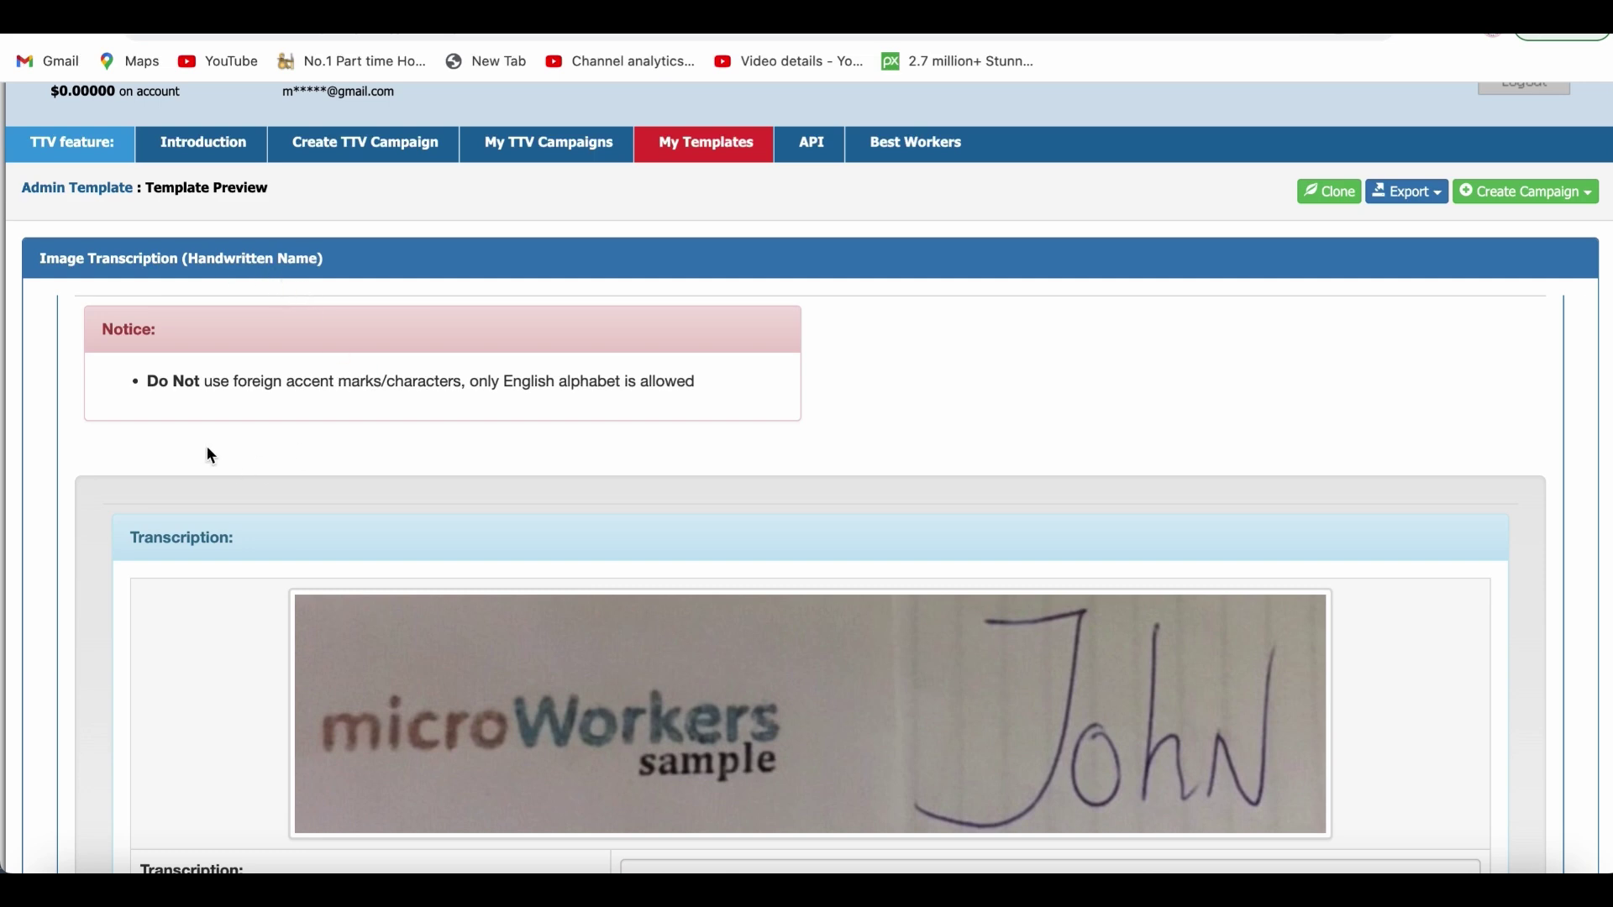
scroll(207, 449, down, 2)
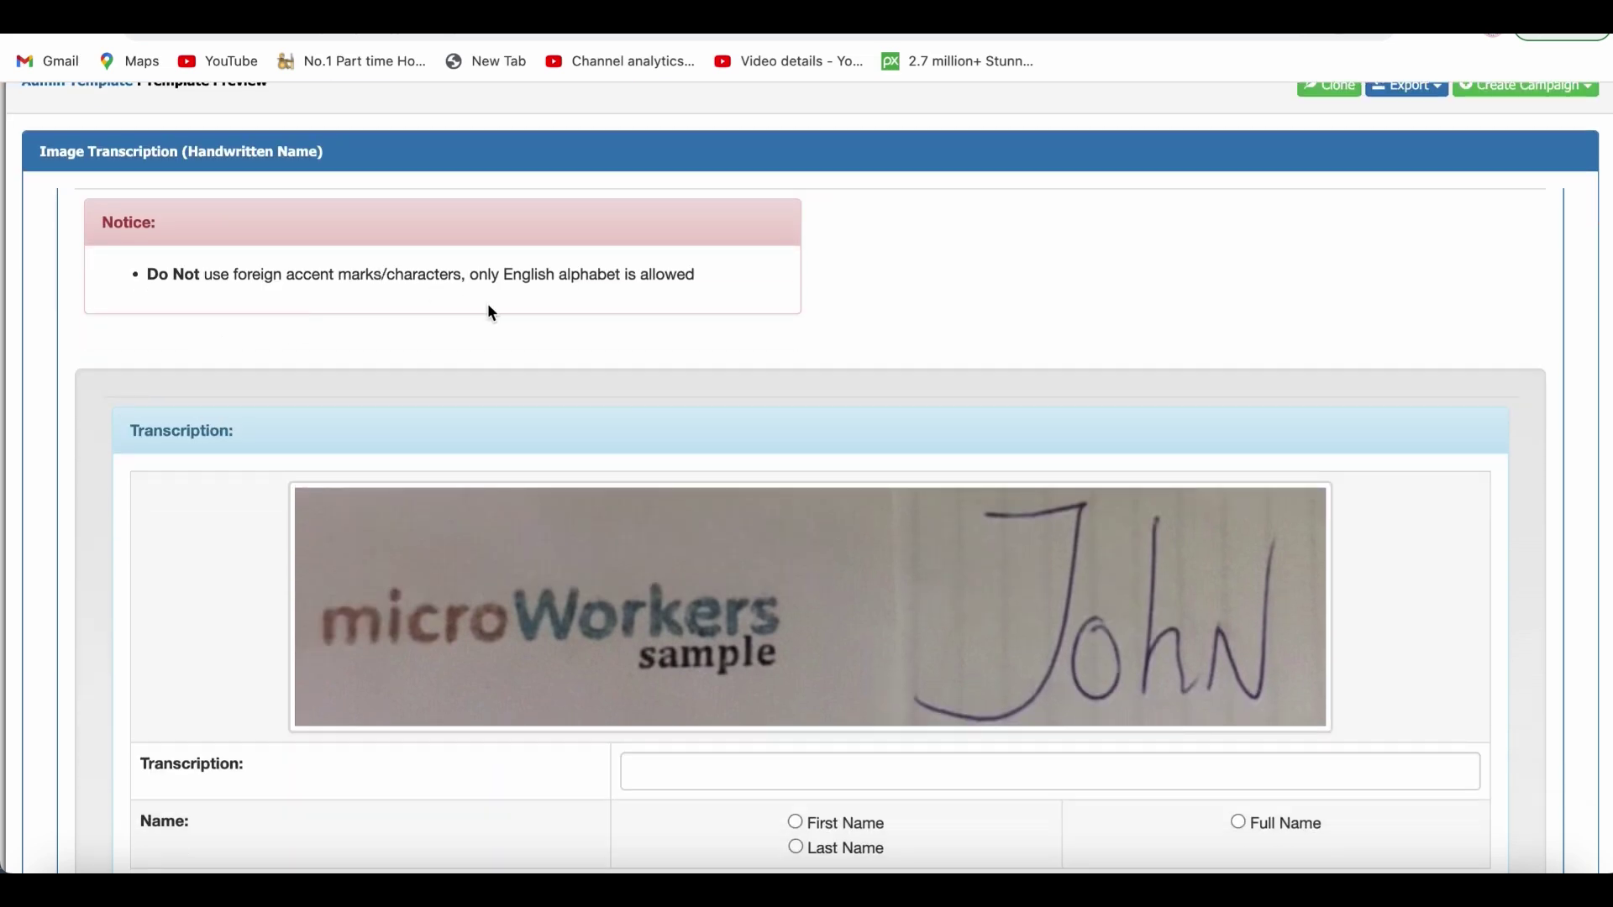
scroll(493, 312, down, 2)
scroll(493, 313, down, 1)
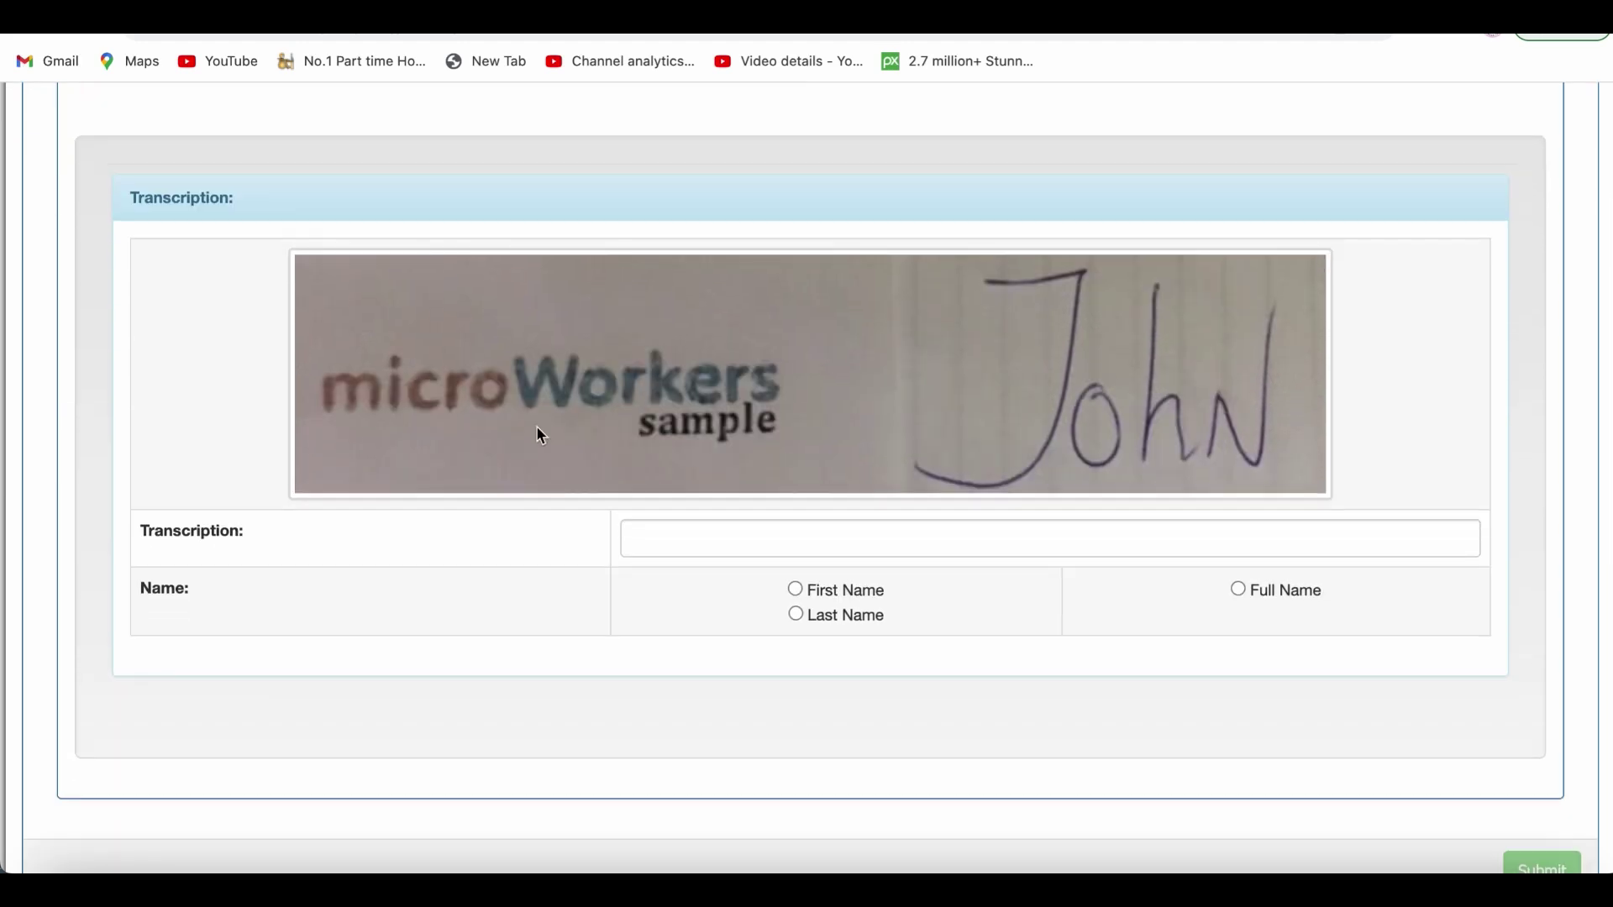
click(745, 540)
text(John)
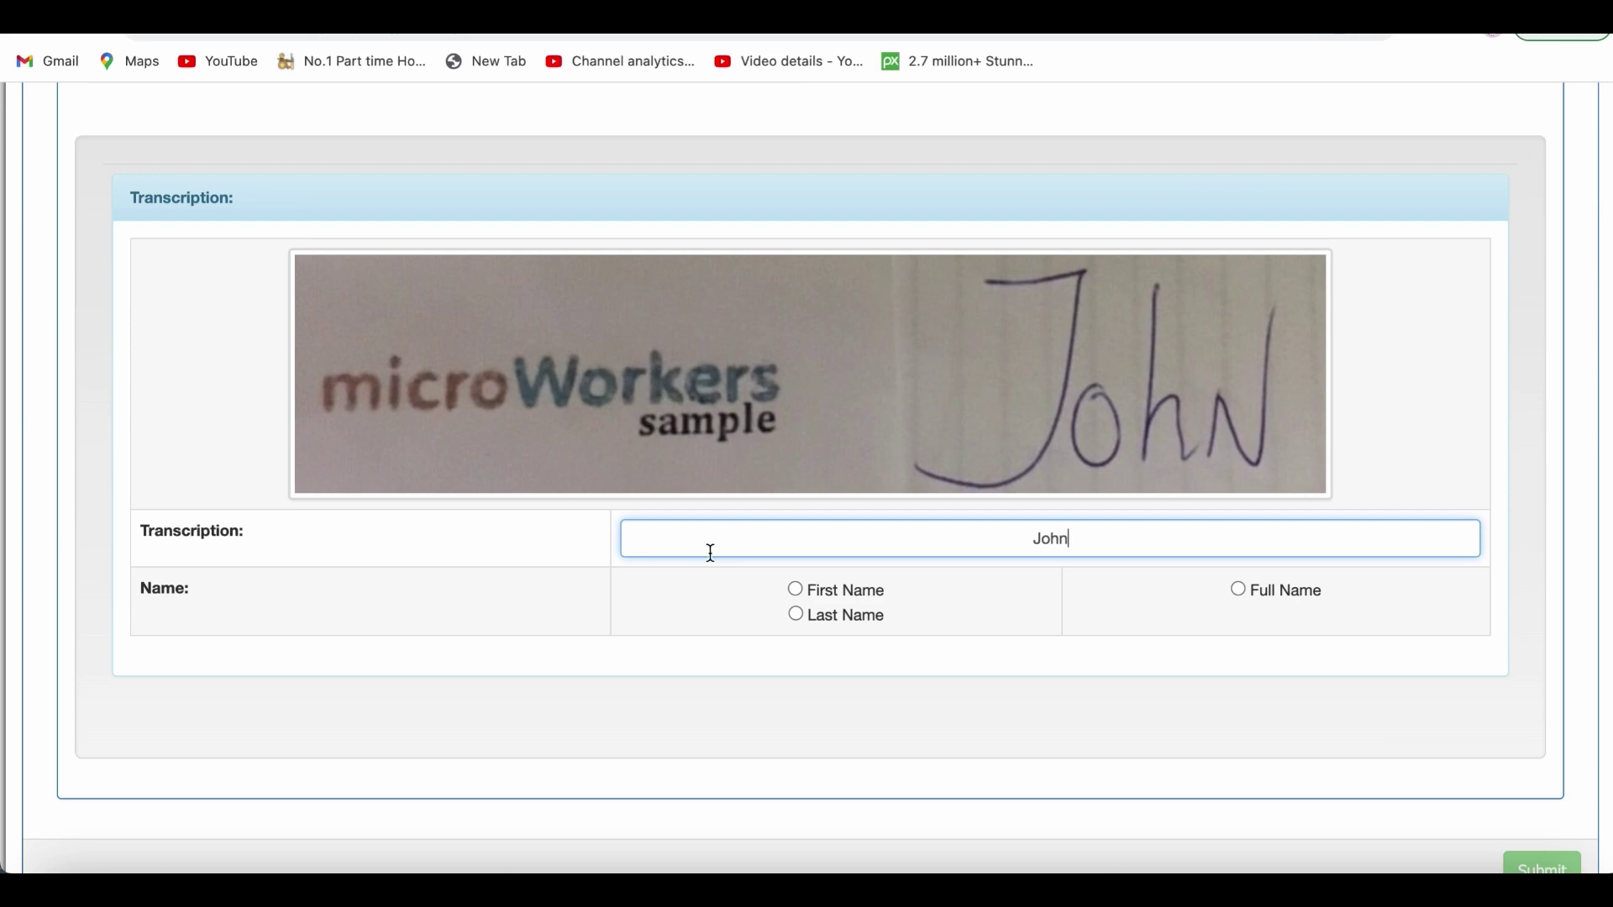
click(797, 592)
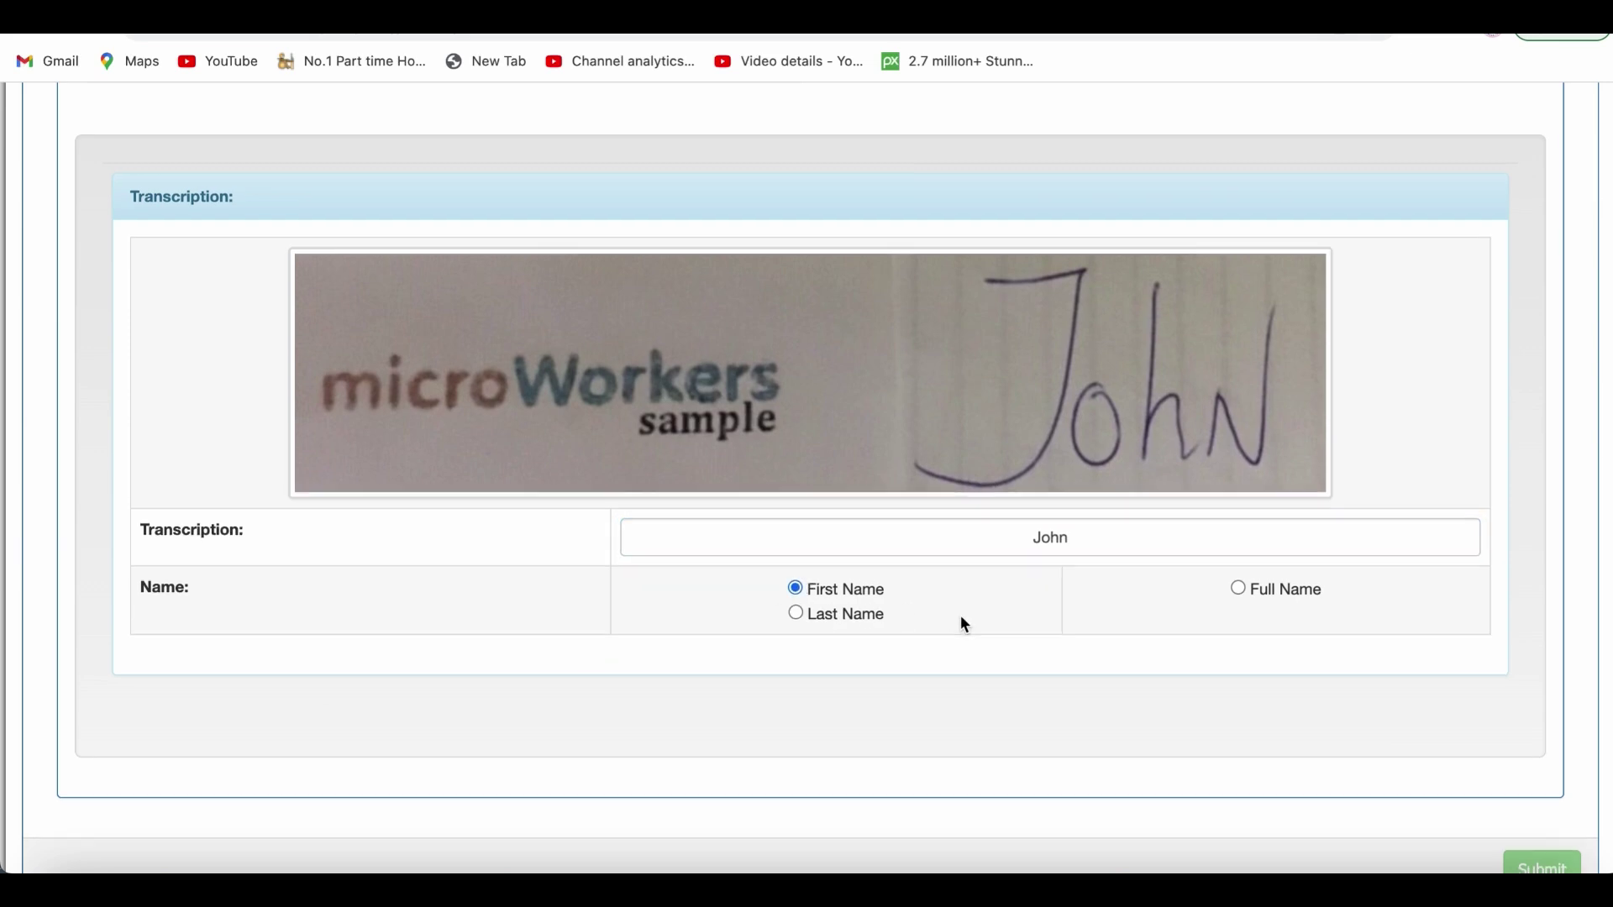
scroll(960, 615, down, 2)
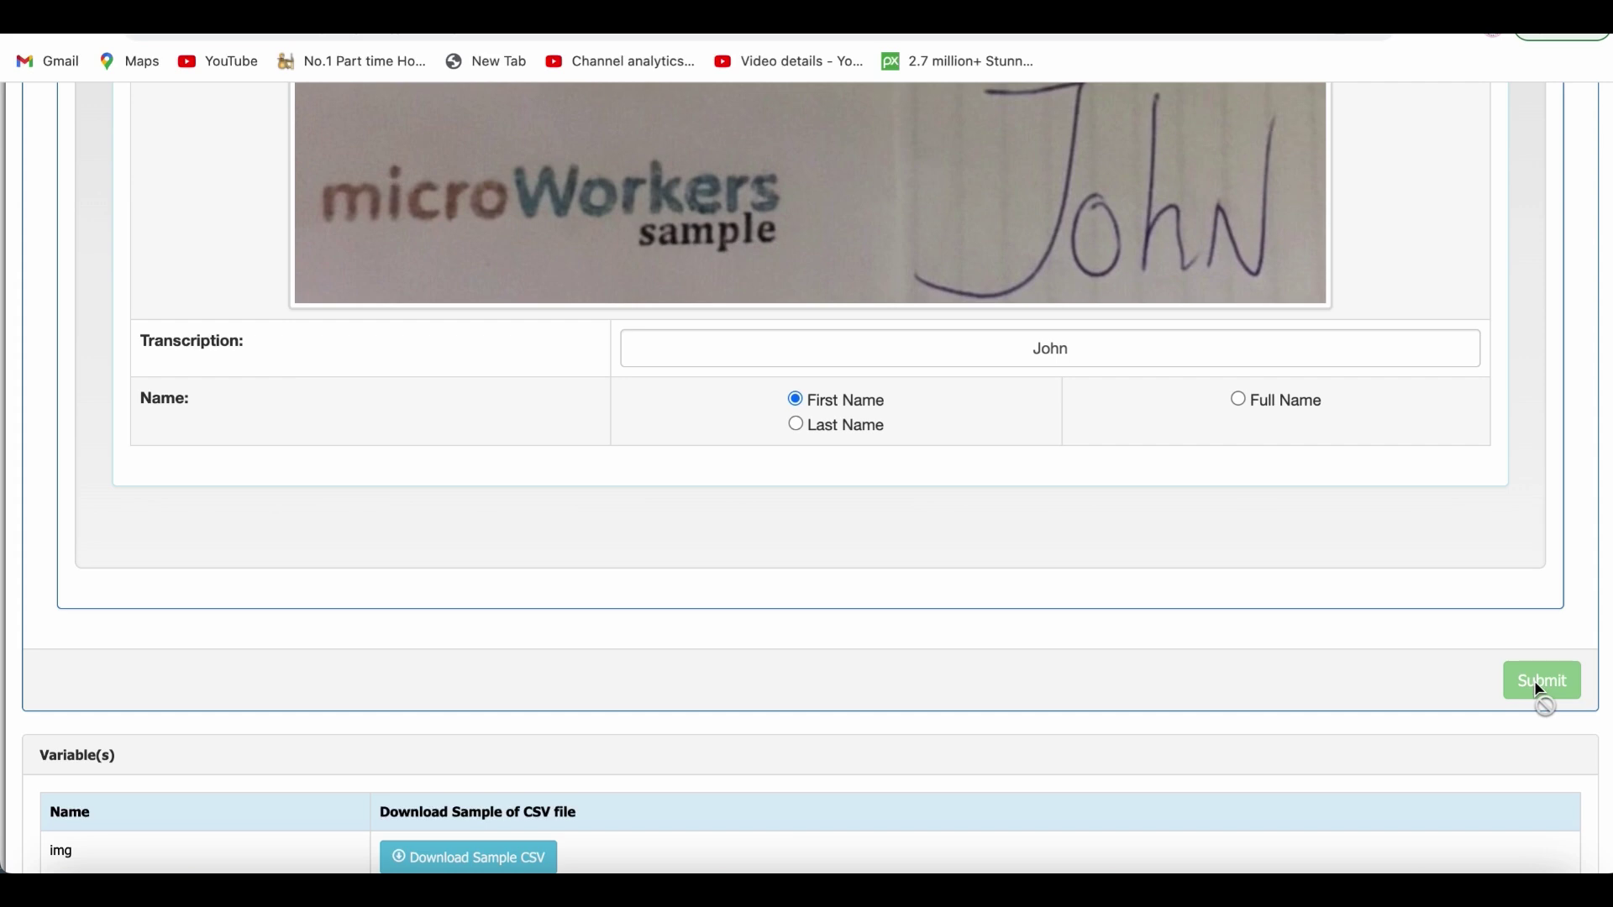
scroll(1196, 292, up, 15)
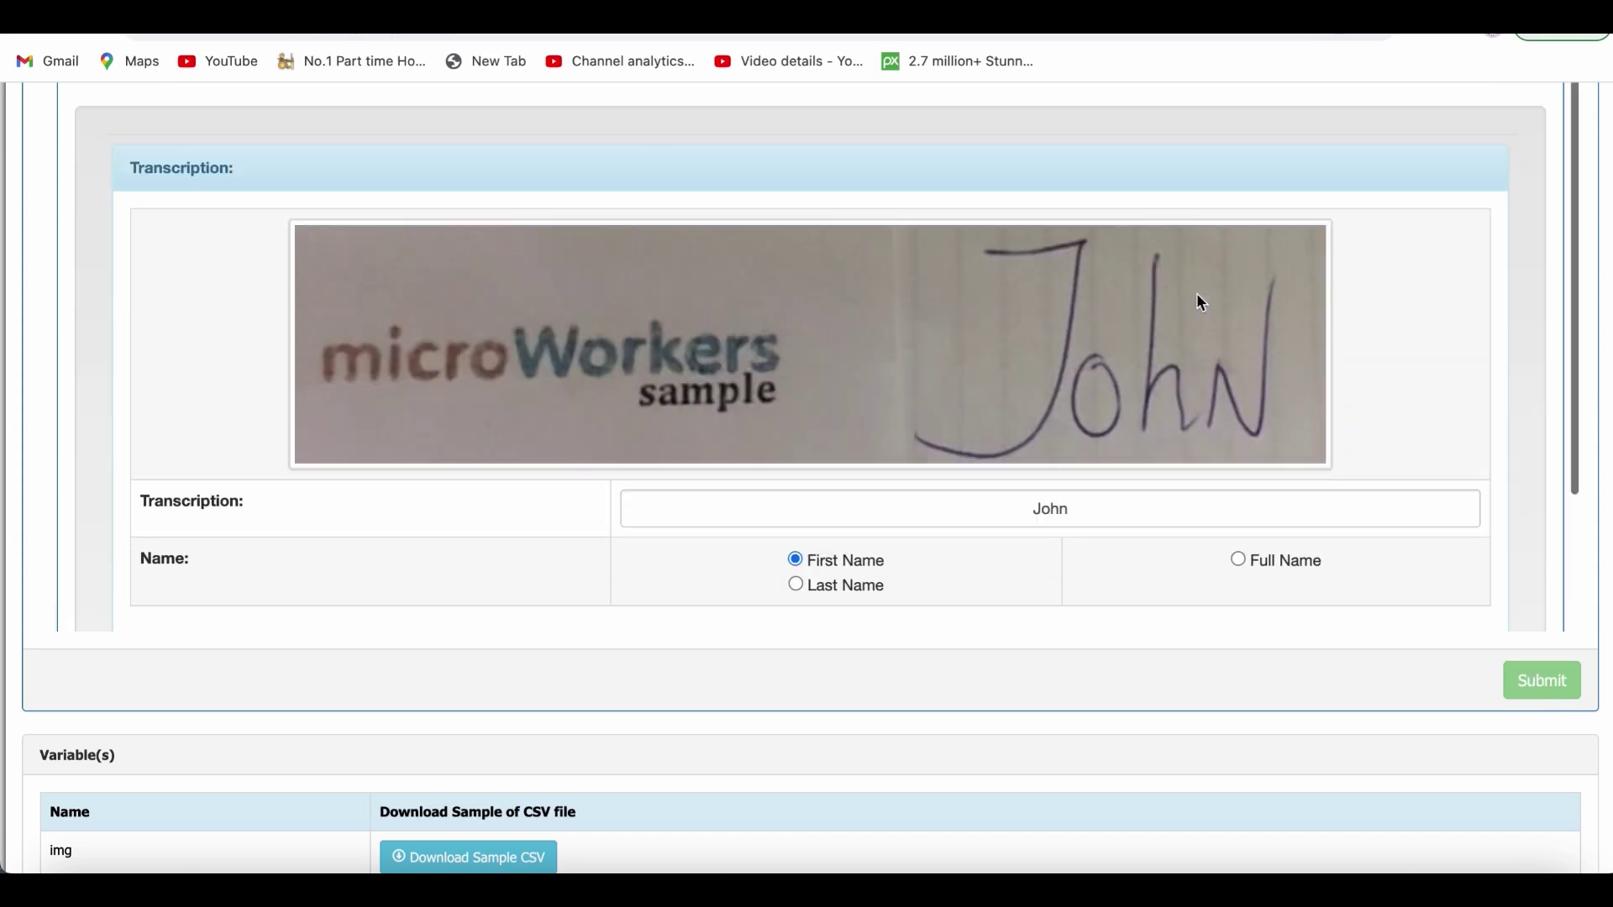
scroll(1196, 293, down, 1)
scroll(1202, 302, down, 1)
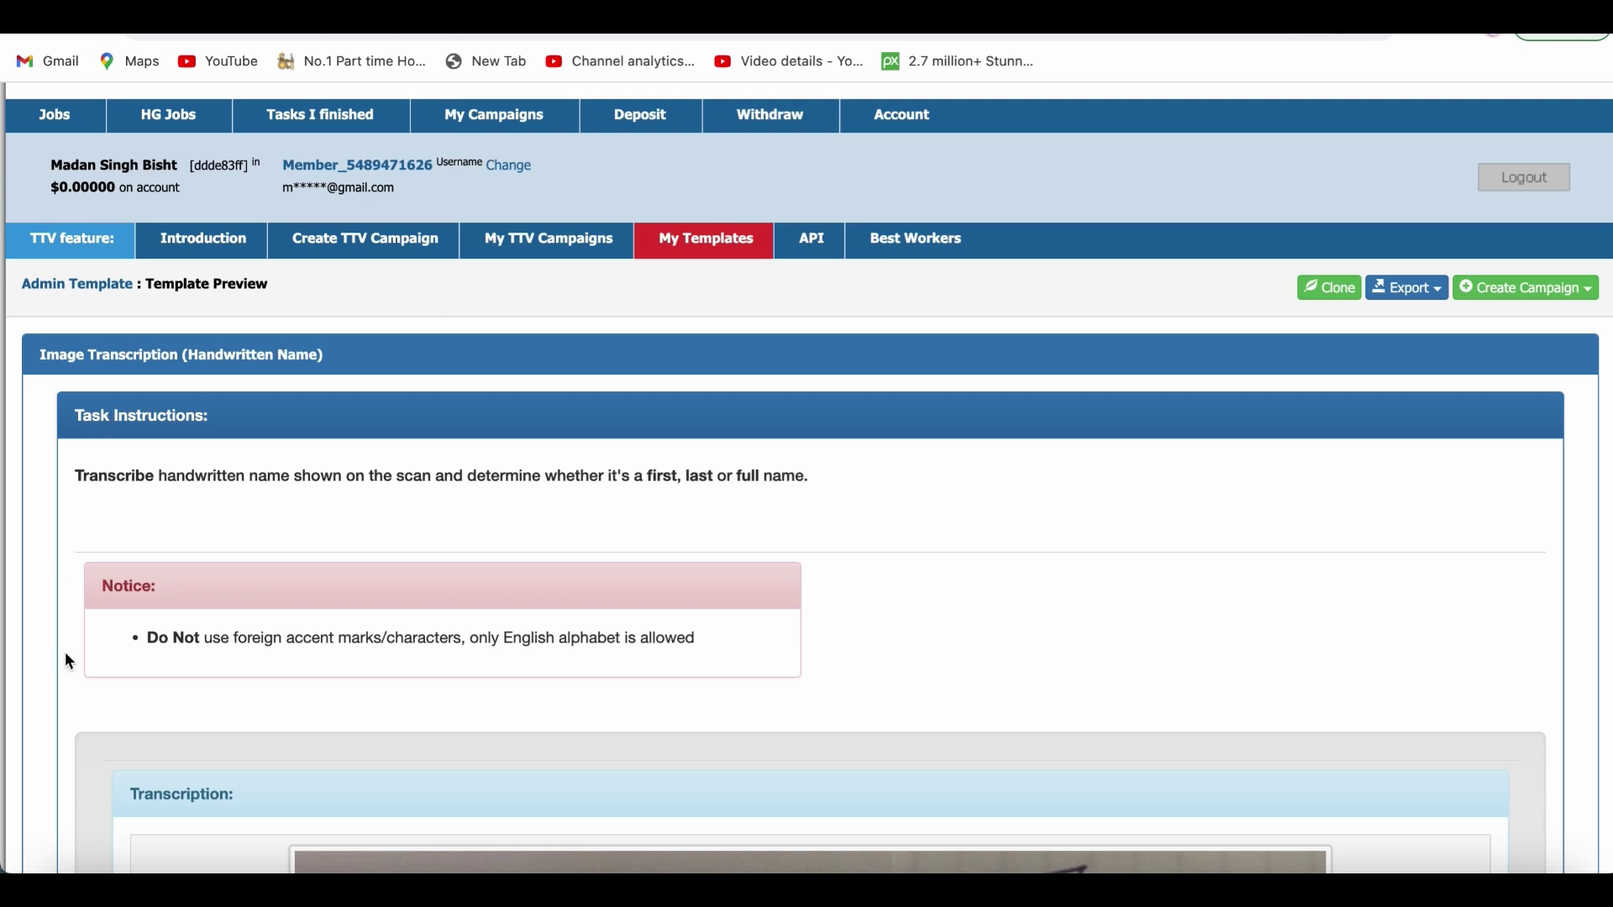